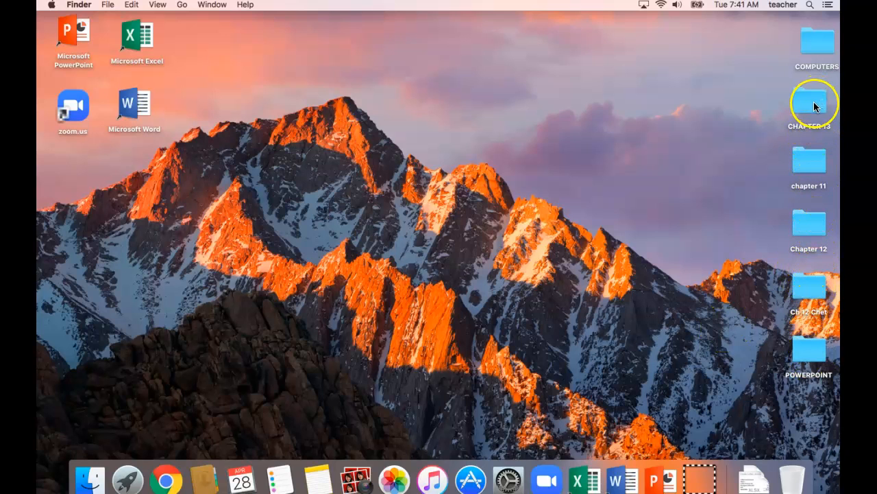
Step: Check the files in the CHAPTER 13 folder on the desktop and close its window
double_click(814, 103)
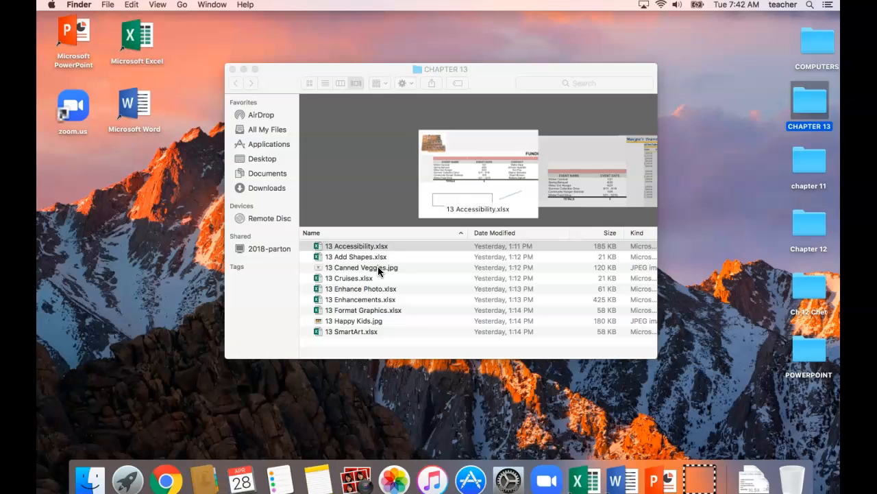
left_click(233, 69)
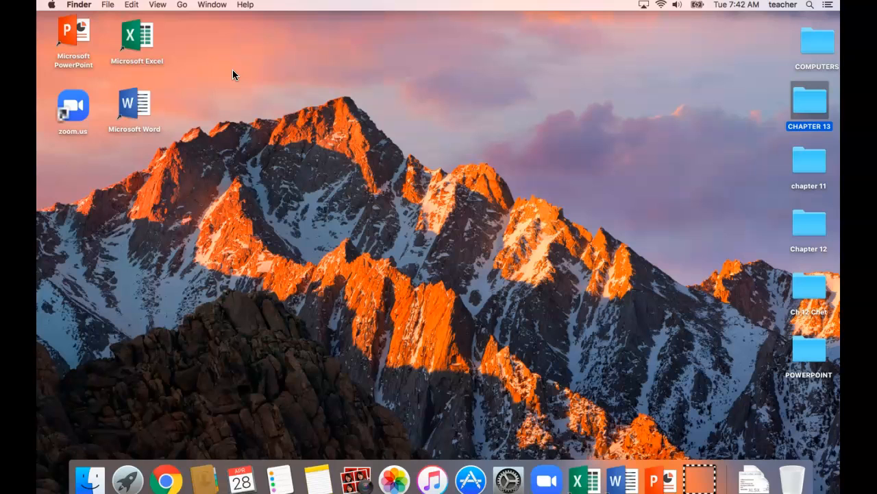
Step: Switch to Microsoft Excel and create a blank workbook
left_click(126, 35)
double_click(126, 36)
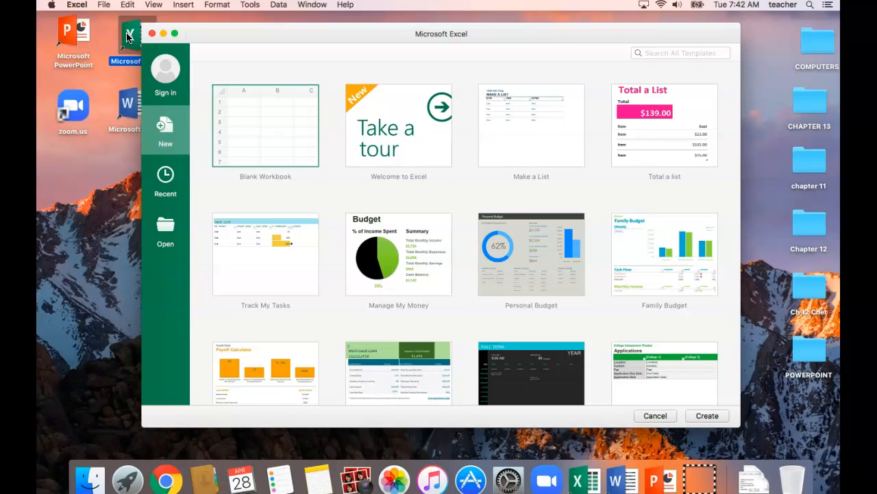
left_click(251, 133)
left_click(251, 133)
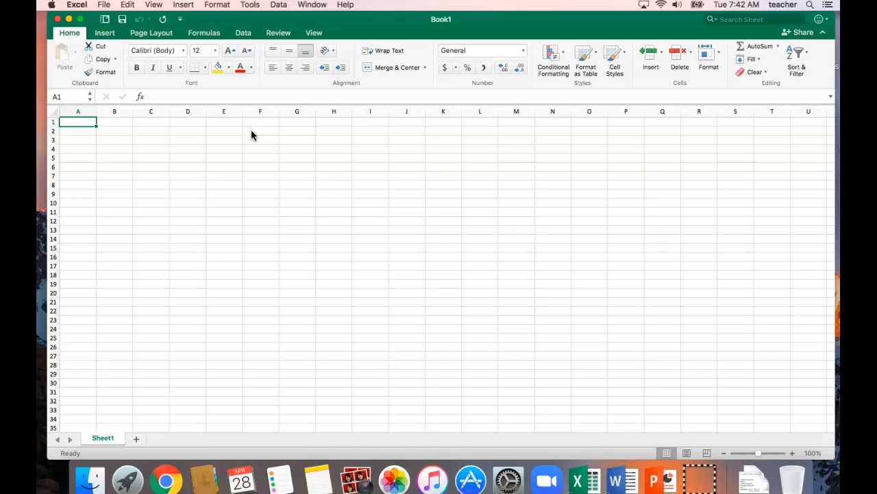
Step: Insert the picture 13 Happy Kids.jpg from the CHAPTER 13 folder on the Desktop into the sheet at cell A1
left_click(106, 36)
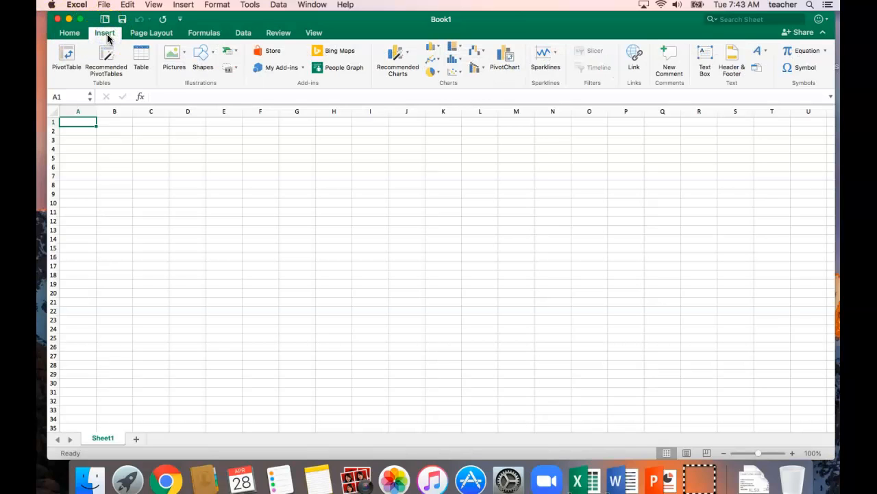
left_click(182, 59)
left_click(200, 88)
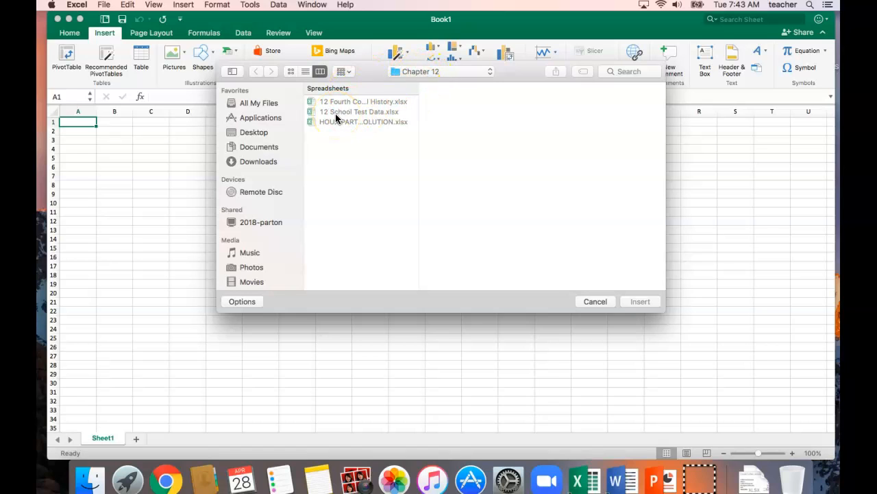
left_click(408, 84)
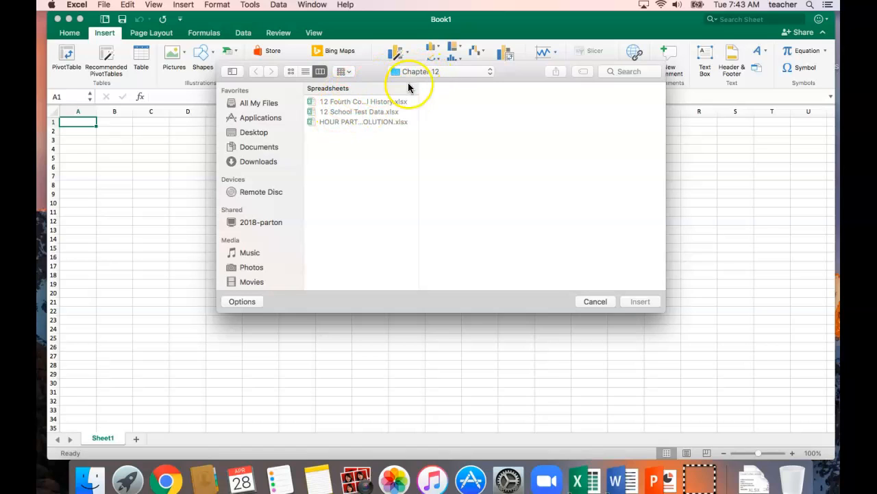
left_click(468, 71)
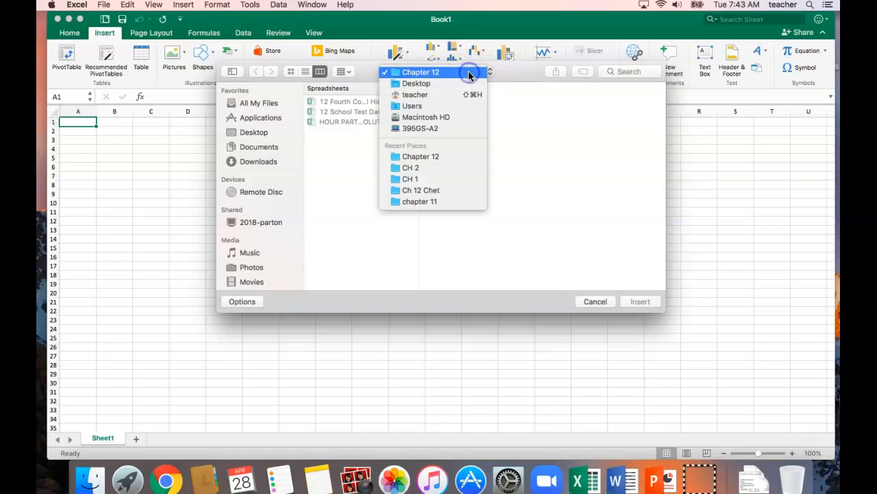
left_click(419, 84)
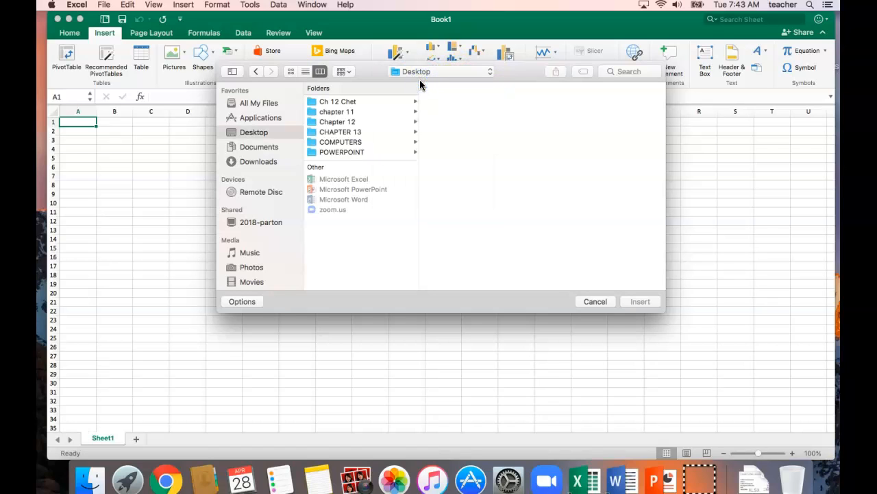
left_click(355, 134)
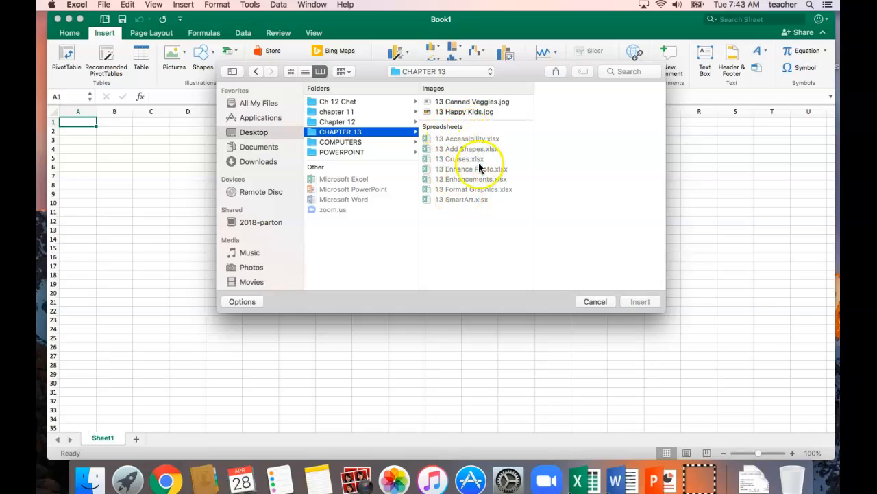
double_click(464, 113)
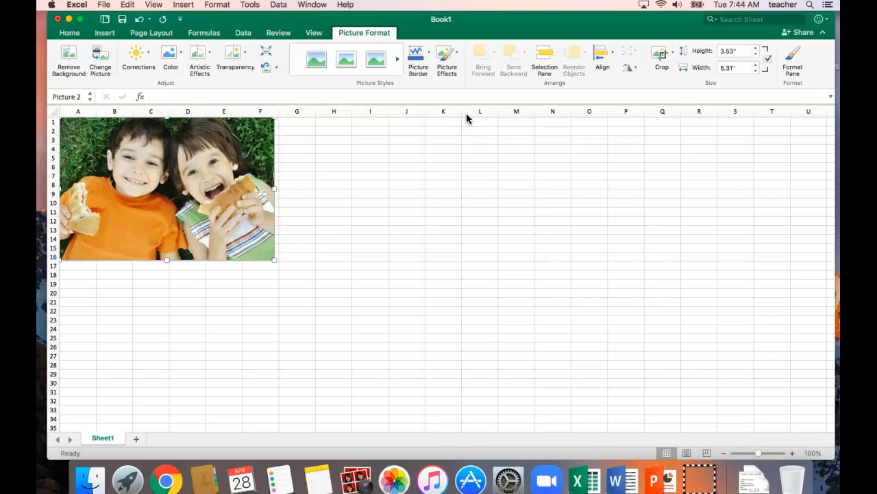
Step: Save the workbook in the CHAPTER 13 folder, naming it "Hour", the teacher's last name, and "13 insert Pictures Solution"
left_click(58, 439)
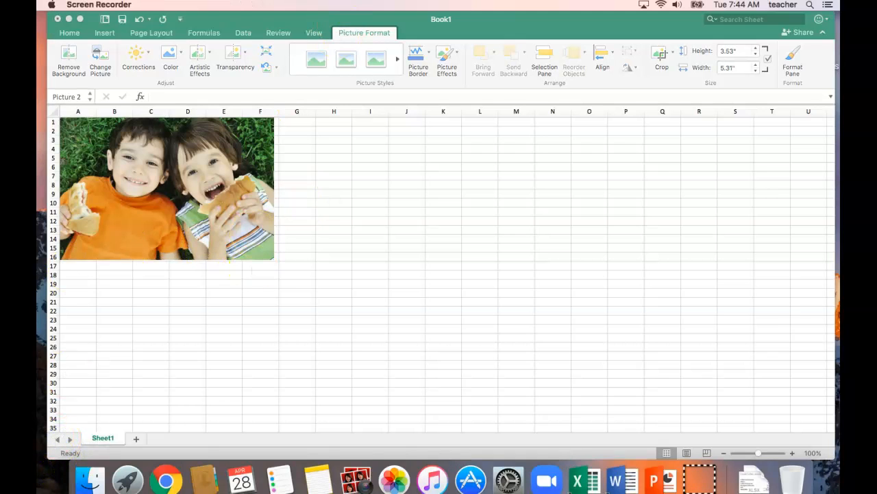
left_click(210, 22)
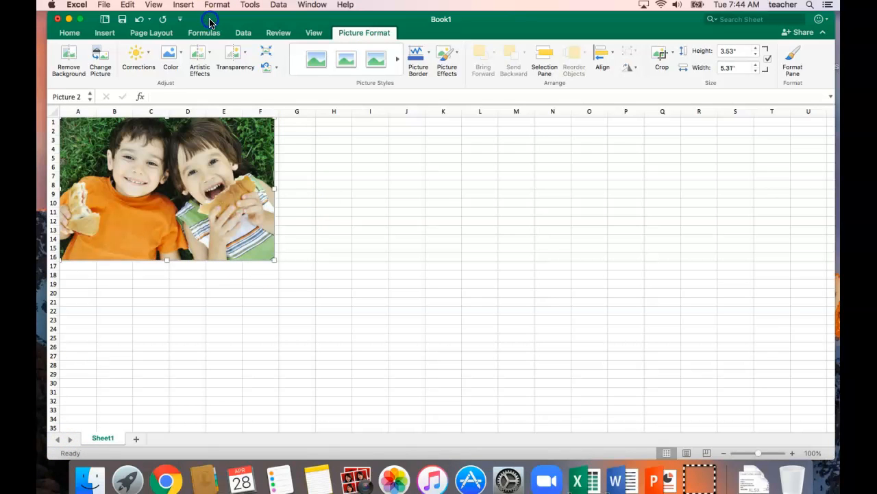
left_click(103, 5)
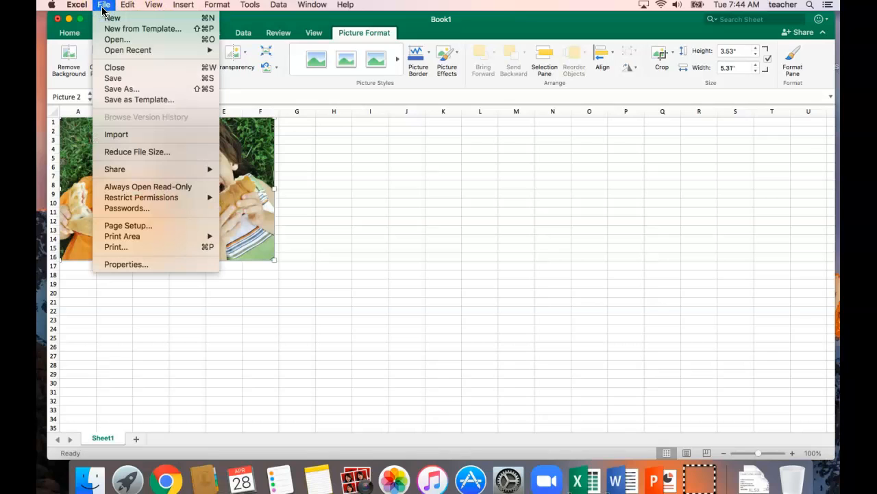
left_click(118, 92)
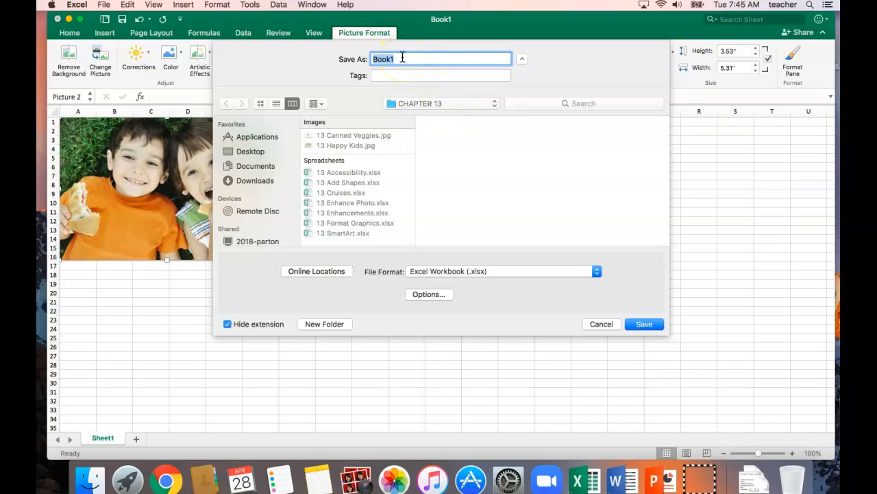
type("Hour Parton 13 insert Pictures Solution")
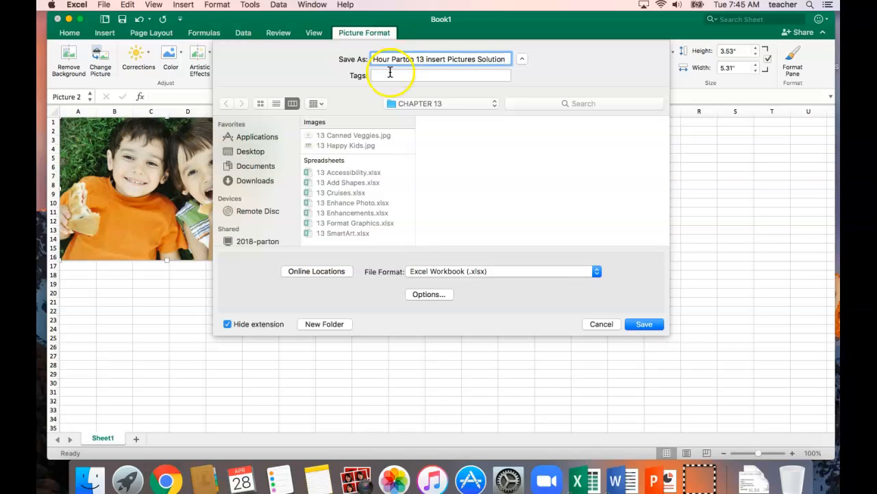
left_click(643, 326)
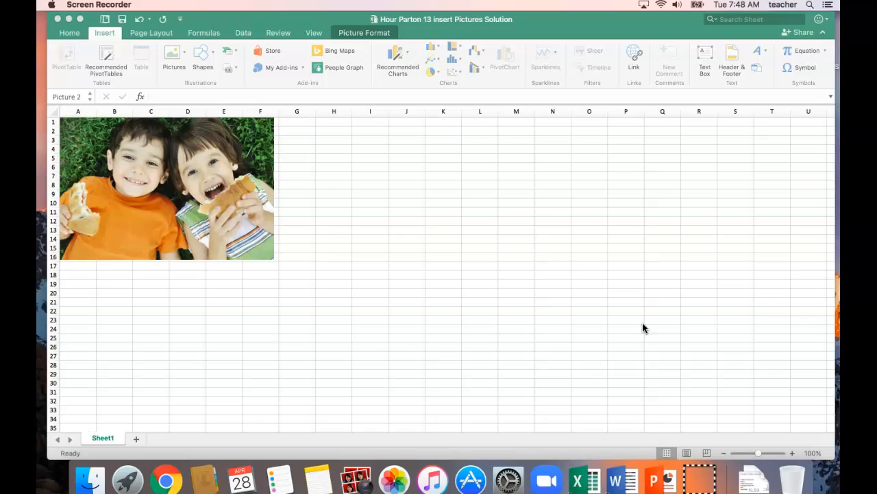
Step: Close the picture workbook and open 13 Add Shapes.xlsx from the CHAPTER 13 folder
left_click(222, 26)
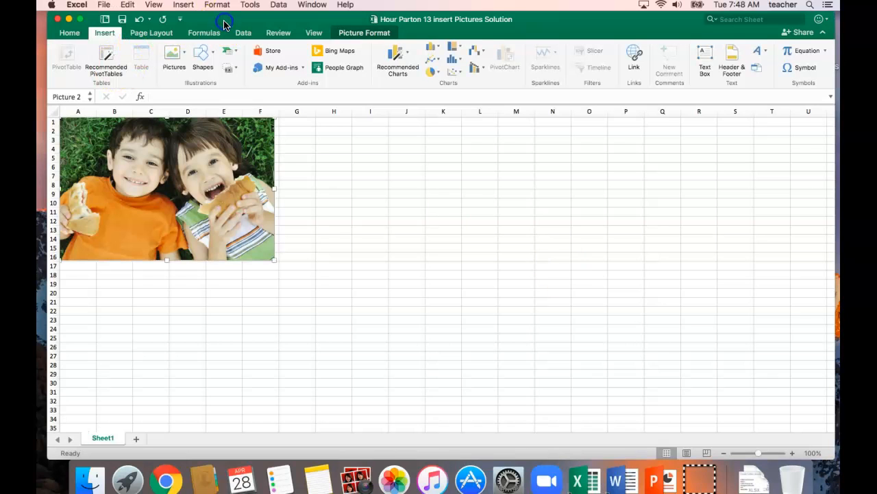
left_click(104, 5)
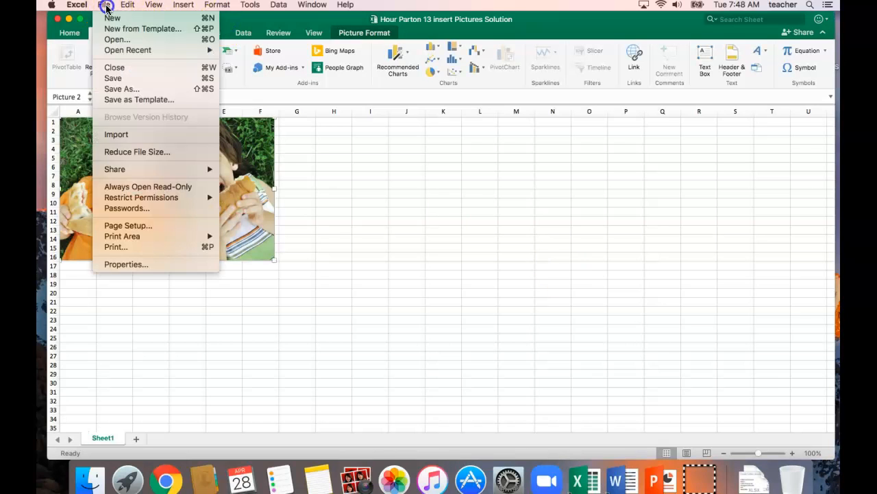
left_click(115, 67)
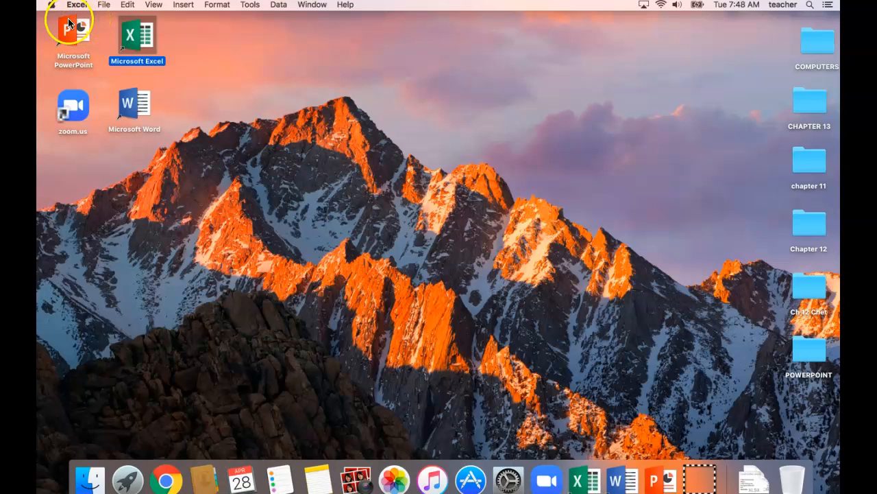
left_click(104, 5)
left_click(109, 40)
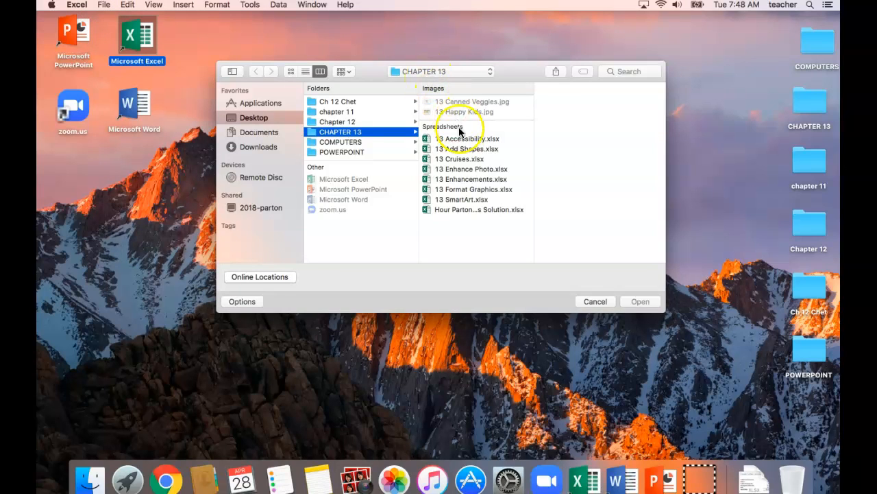
double_click(459, 151)
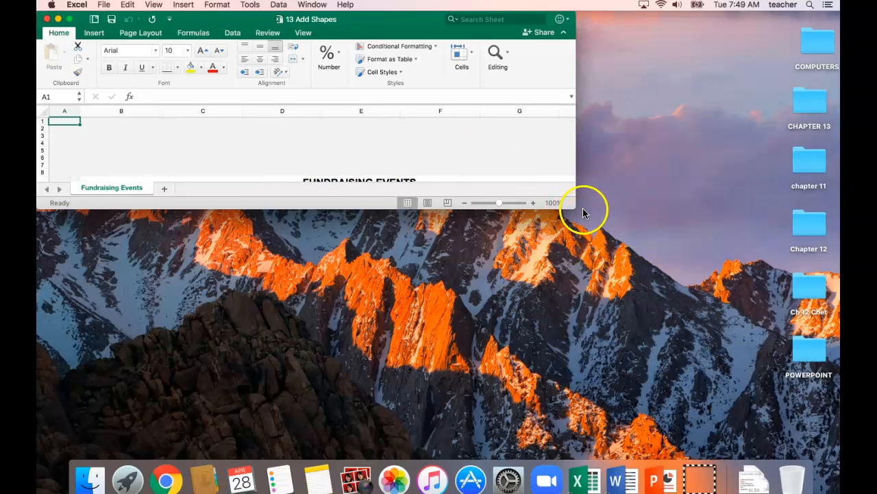
Step: Enlarge the 13 Add Shapes window to fill most of the screen and zoom the sheet to 120%
left_click_drag(575, 209, 630, 277)
left_click_drag(691, 339, 809, 459)
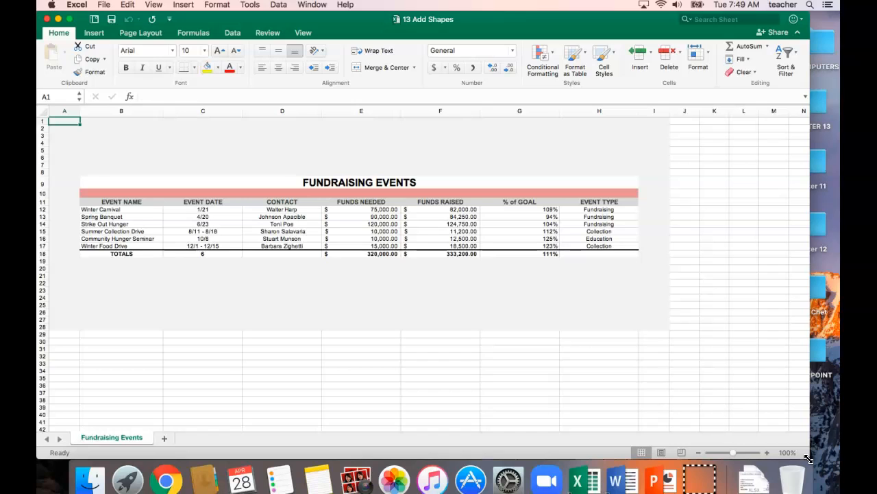
left_click(426, 307)
left_click(373, 361)
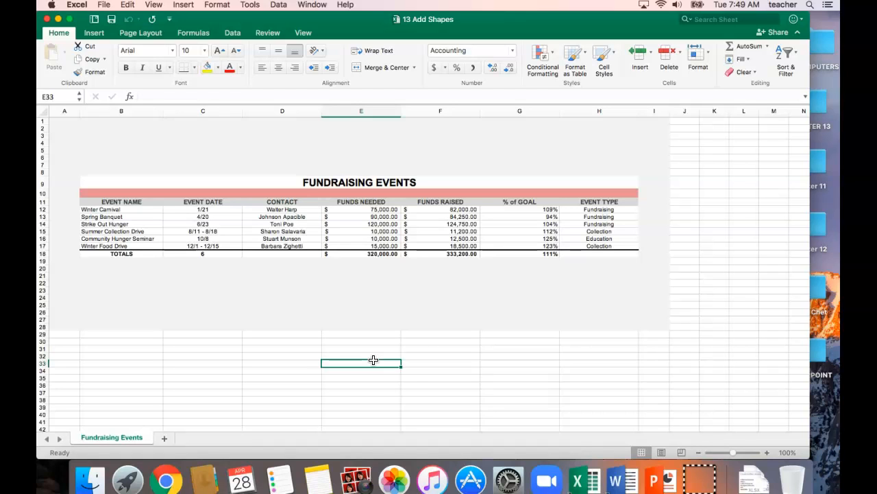
left_click(767, 453)
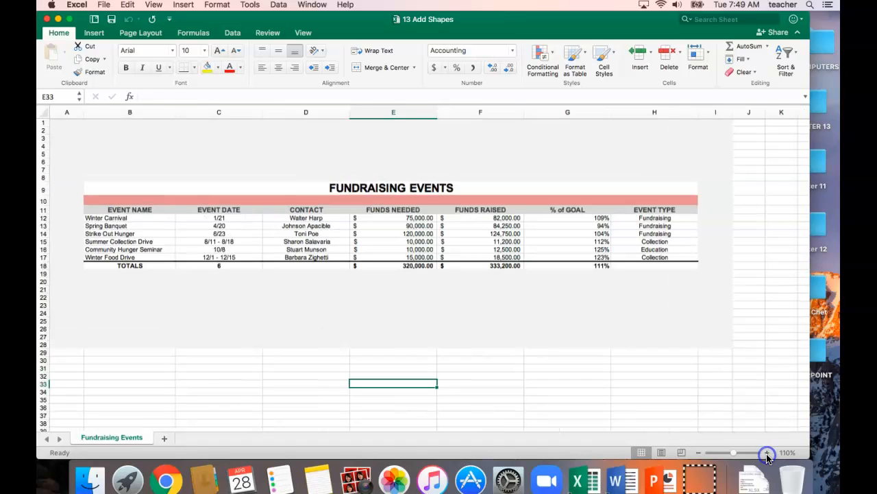
left_click(767, 452)
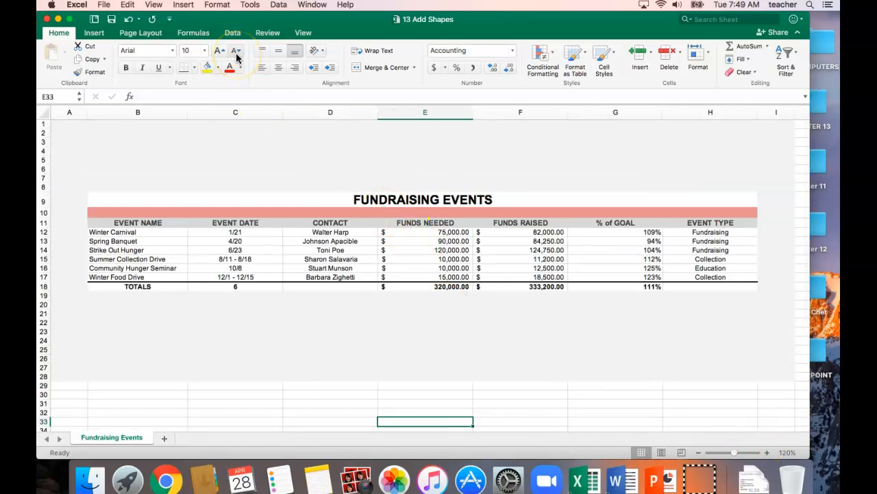
Step: Insert an up block arrow about 1.35" high and 0.5" wide, positioned just below the Funds Raised total in column F
left_click(91, 44)
left_click(94, 35)
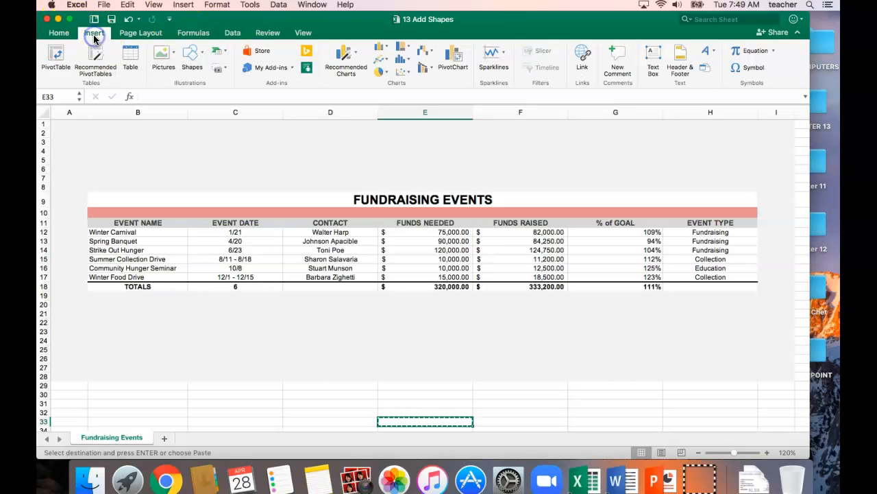
left_click(201, 55)
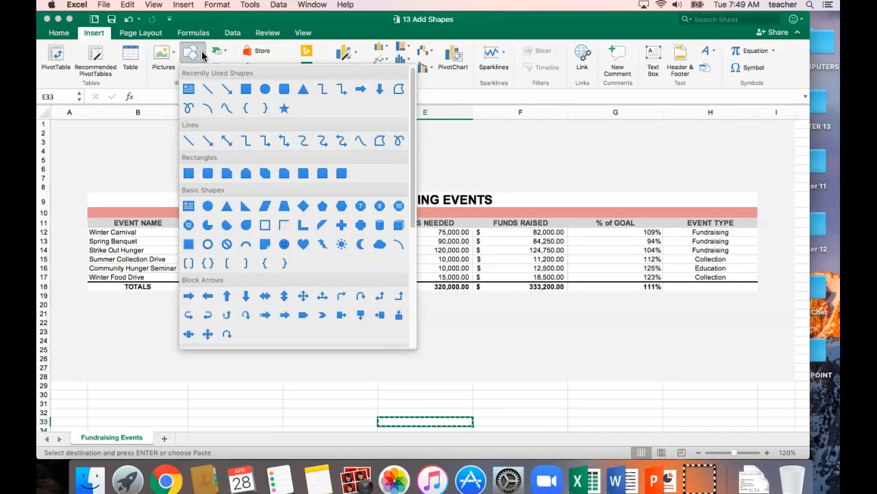
left_click(226, 296)
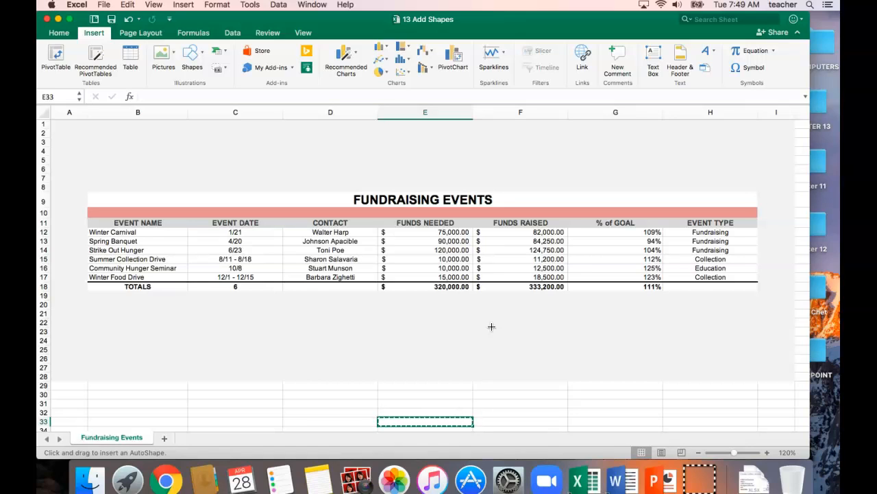
left_click_drag(508, 295, 509, 298)
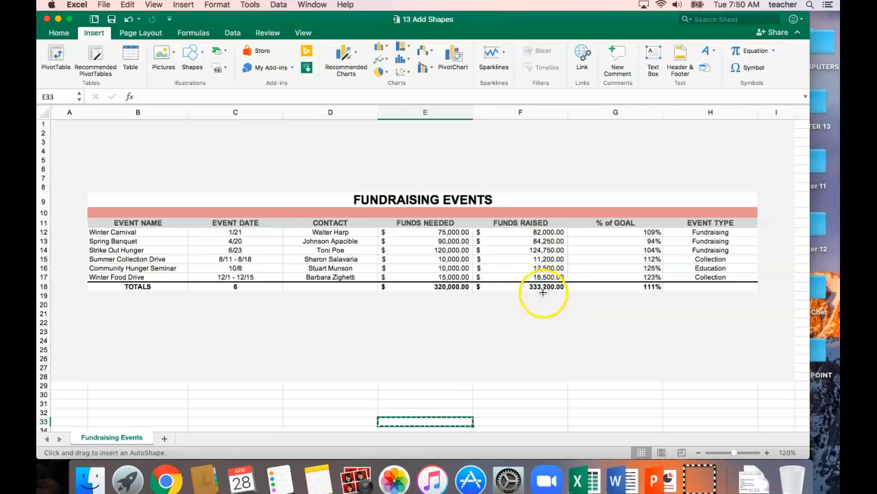
left_click_drag(542, 294, 567, 362)
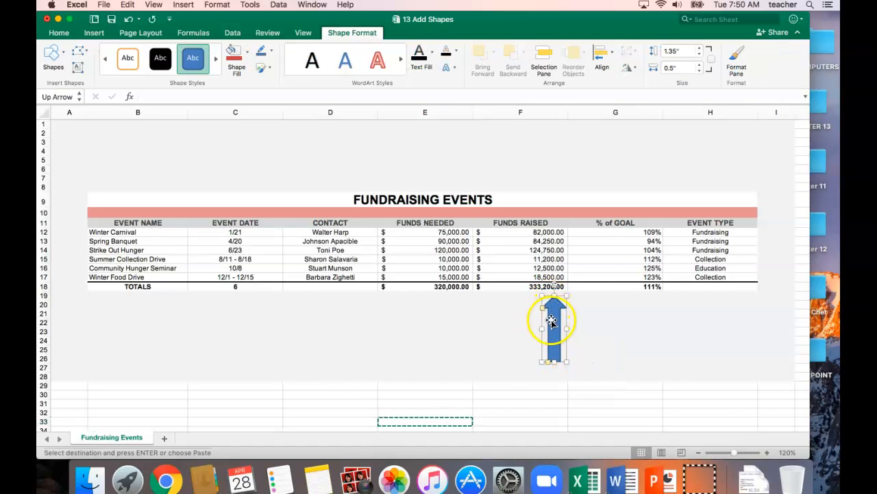
left_click_drag(555, 319, 549, 321)
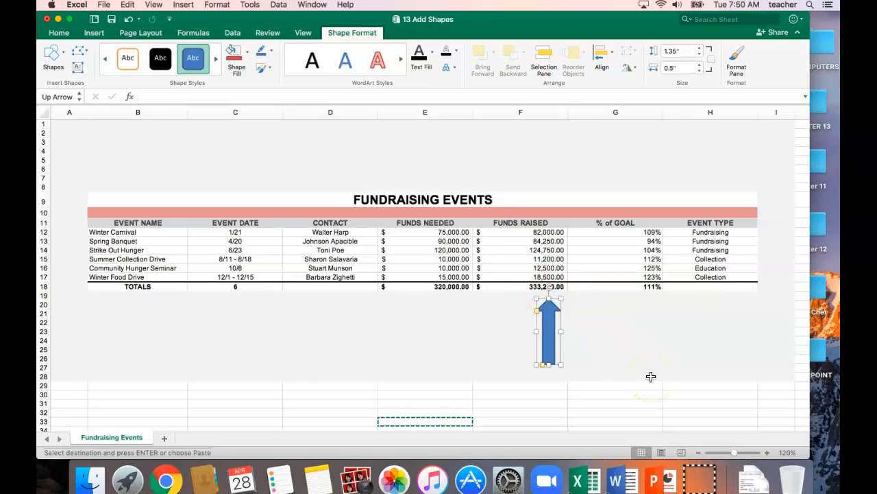
left_click(643, 321)
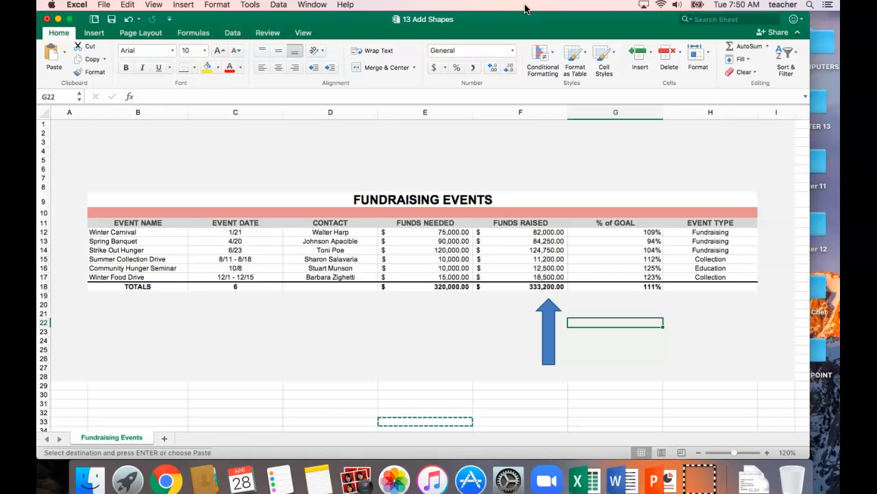
Step: Save a copy in the CHAPTER 13 folder, naming it "Hour", the teacher's last name, and "13 Add Shapes Solution"
left_click(102, 6)
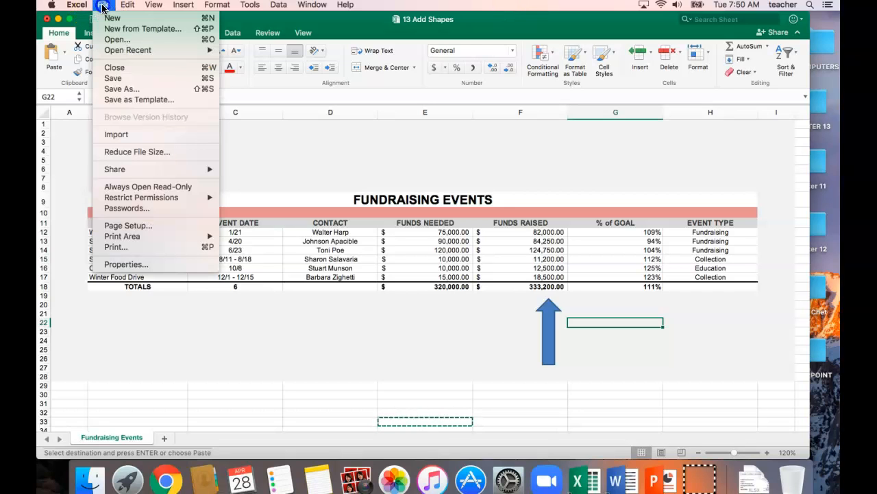
left_click(123, 90)
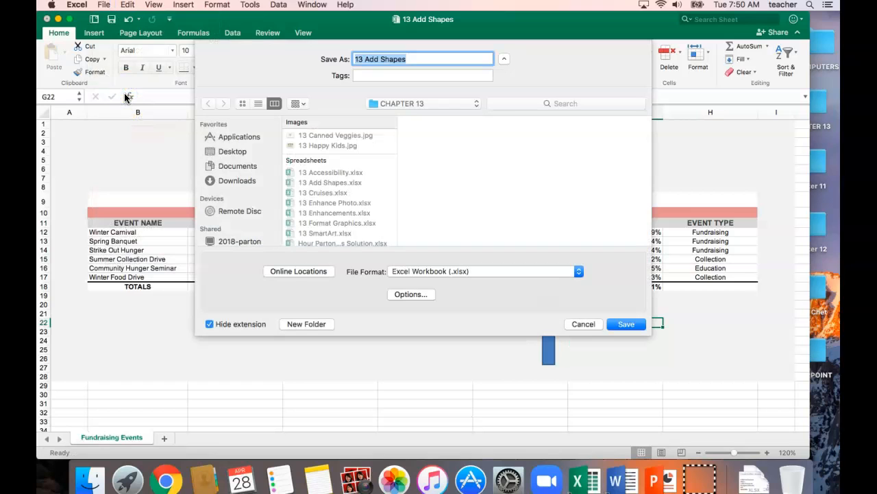
key("Left")
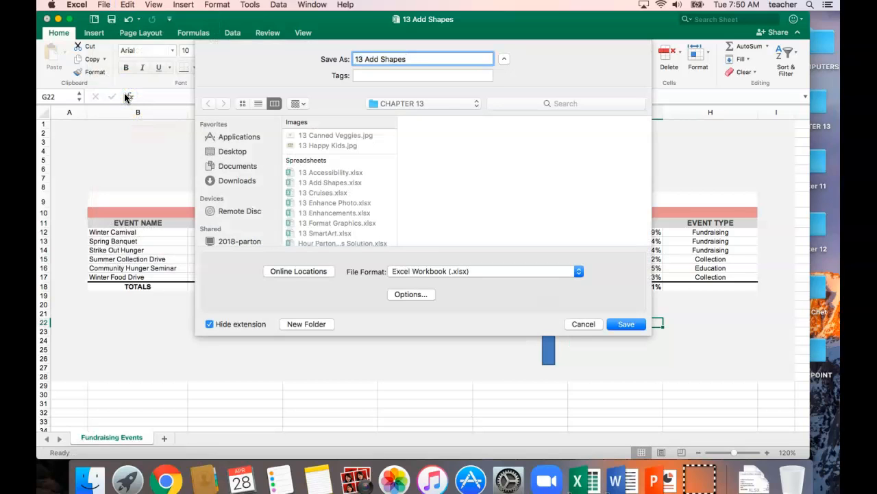
type("Hour Parton")
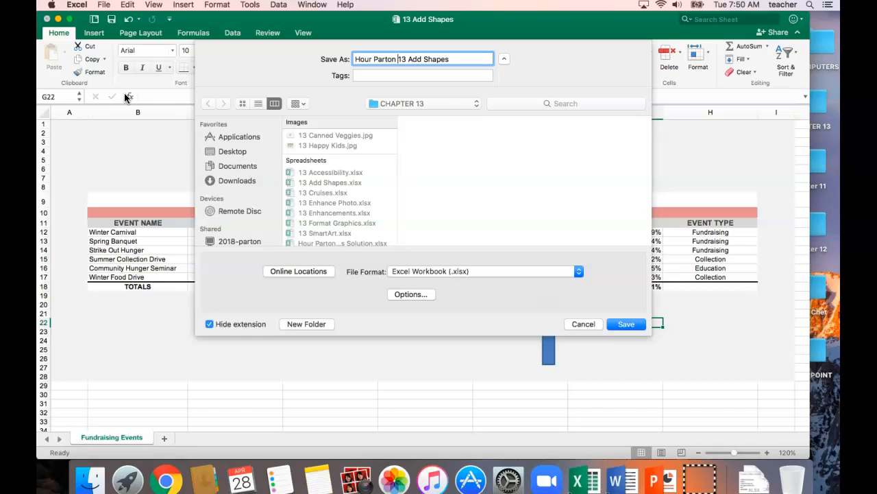
left_click(454, 60)
type("Solution")
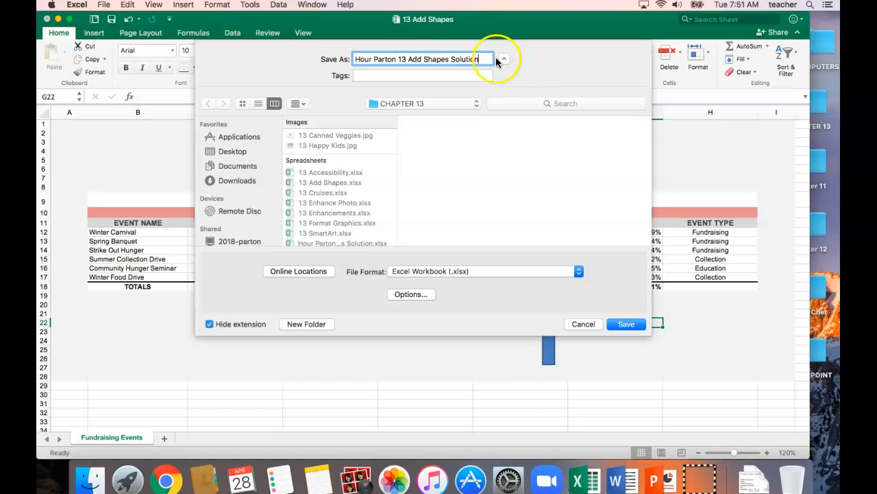
left_click(627, 323)
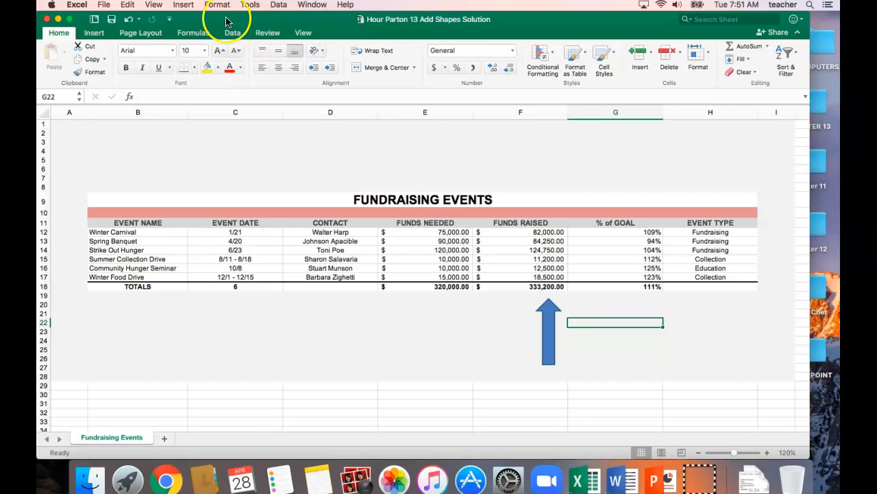
Step: Draw a thin line arrow about 0.56" high and 1.57" wide below the Contact column, pointing up toward the Funds Needed total, and save the workbook
left_click(103, 37)
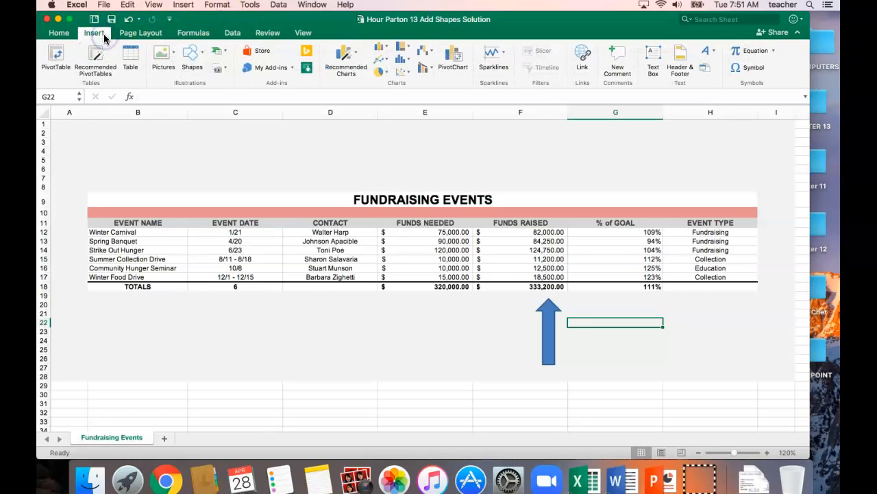
left_click(199, 59)
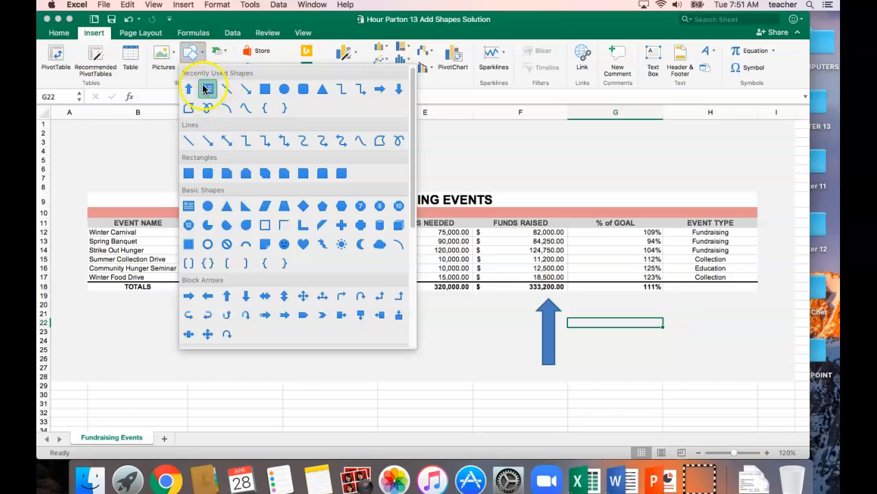
left_click(208, 141)
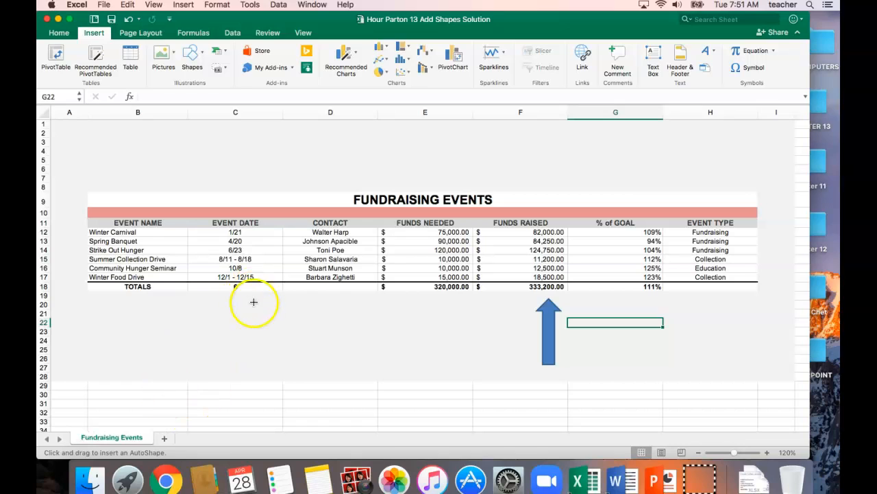
left_click(286, 327)
mouse_move(286, 327)
left_mouse_down()
mouse_move(337, 297)
mouse_move(364, 301)
left_mouse_up()
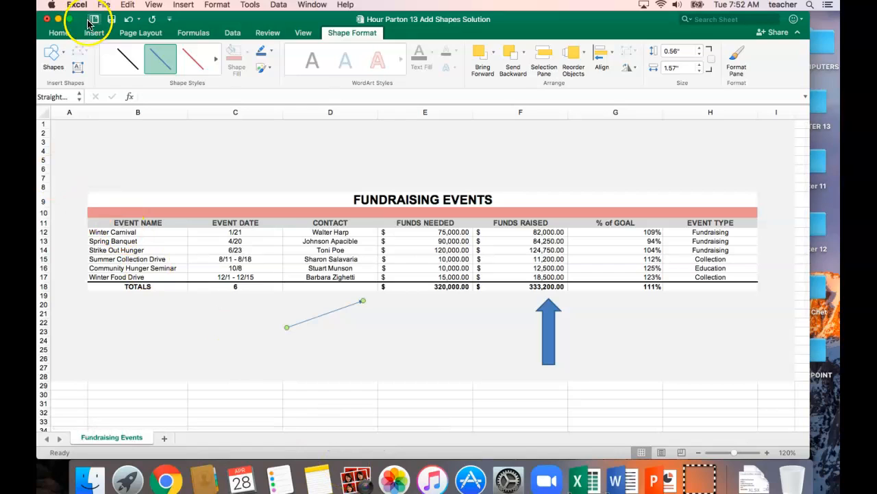
left_click(114, 20)
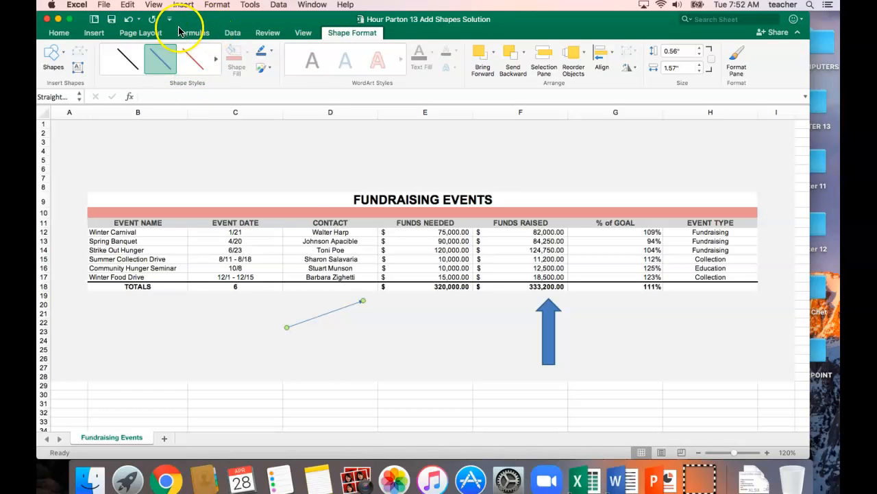
left_click(425, 350)
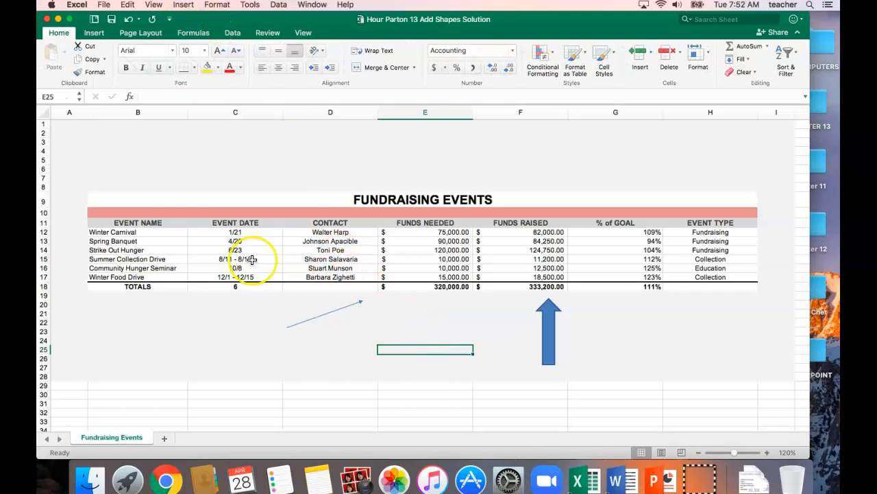
Step: Insert an Explosion 1 shape about 1.22" high and 2.32" wide just below the Funds Needed total in column E
left_click(94, 33)
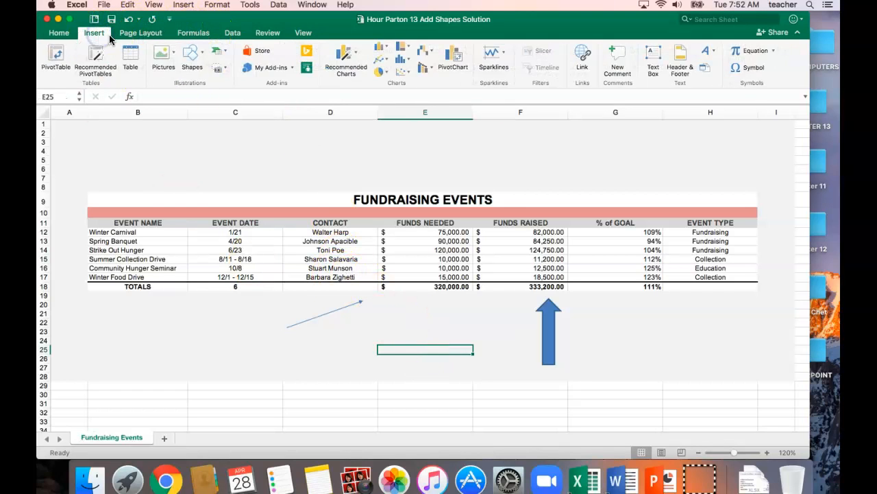
left_click(203, 54)
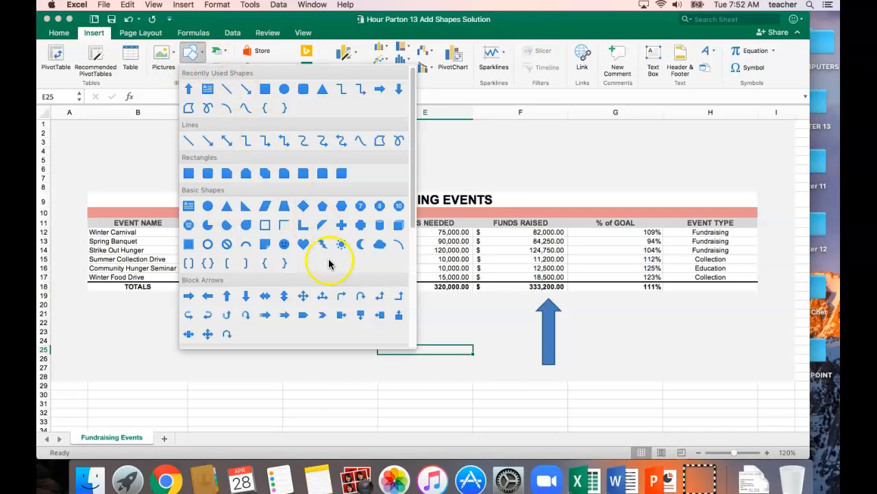
scroll(329, 263, "down", 6)
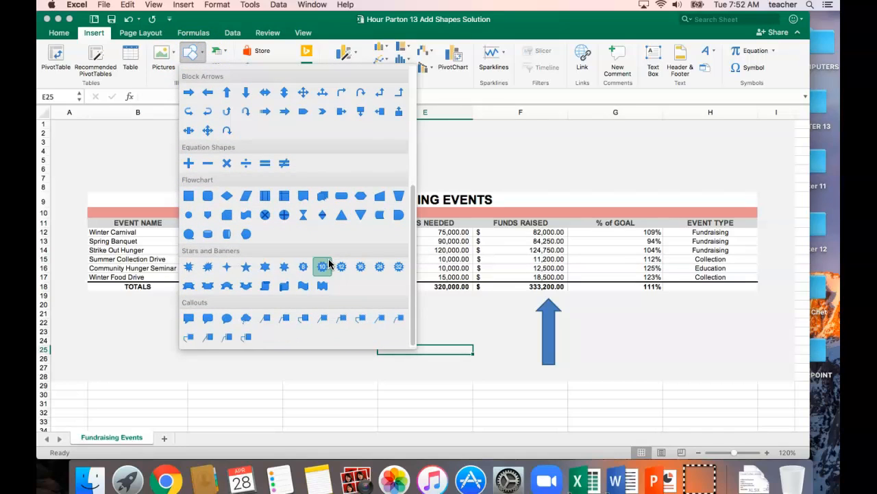
left_click(188, 268)
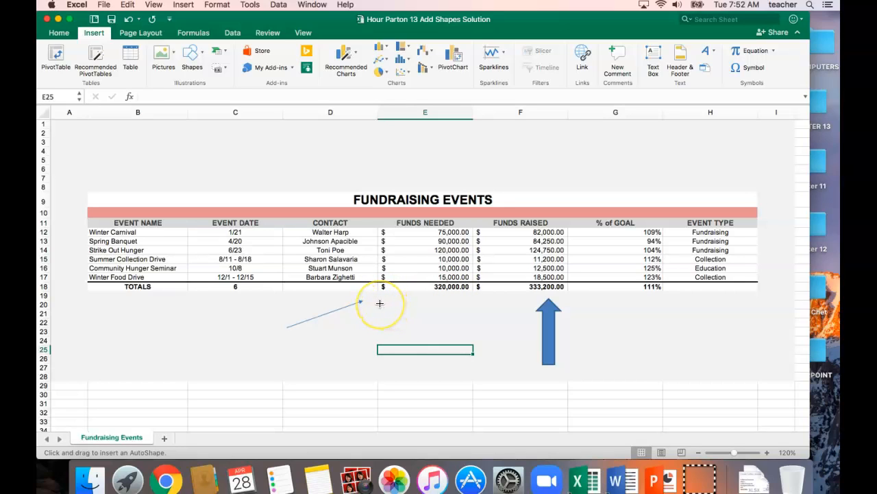
left_click_drag(380, 303, 490, 356)
left_click(439, 324)
left_click_drag(438, 324, 438, 317)
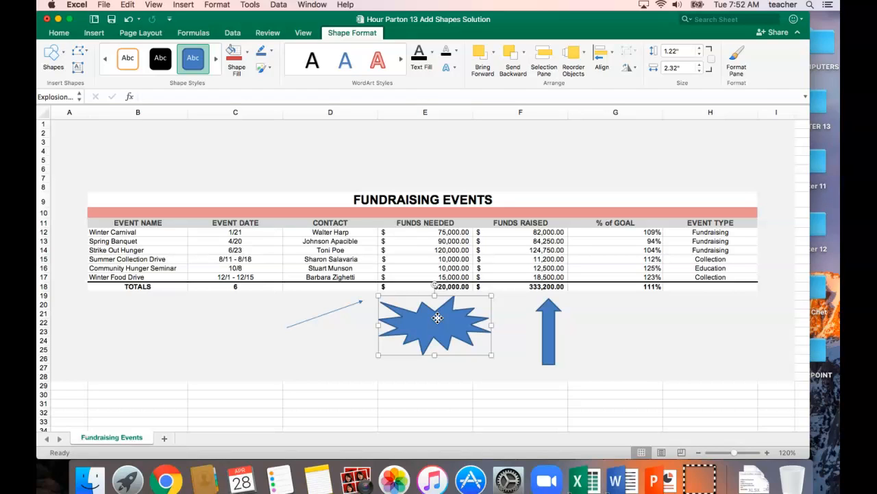
Step: Enter "Goal Exceeded!" in the explosion shape and move the shape slightly down and toward column F
type("Goal Exceeded")
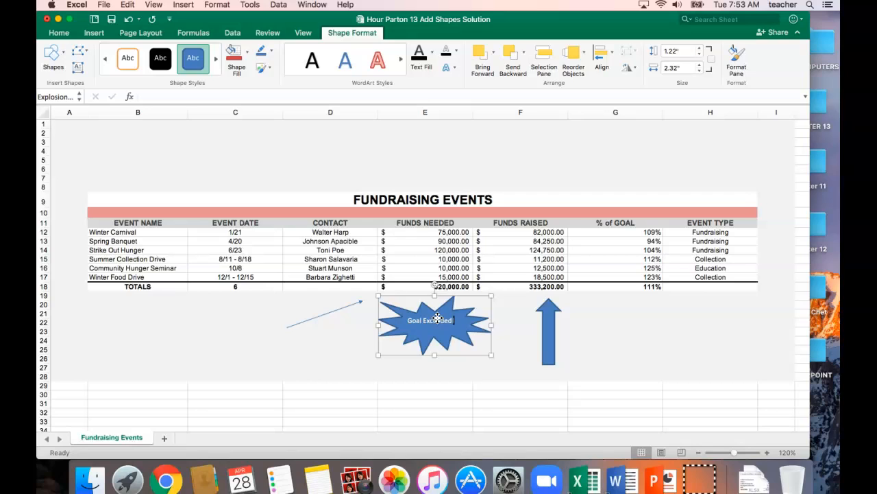
type("!")
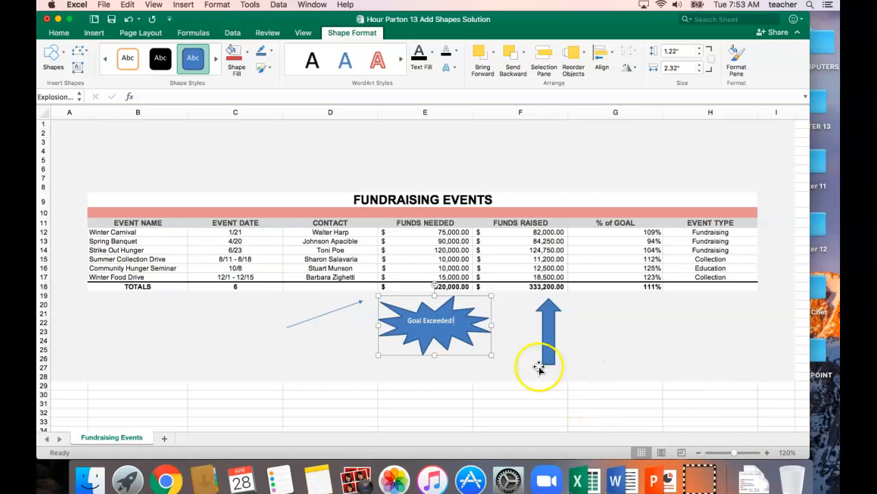
mouse_move(454, 322)
left_mouse_down()
mouse_move(447, 325)
mouse_move(460, 323)
left_mouse_up()
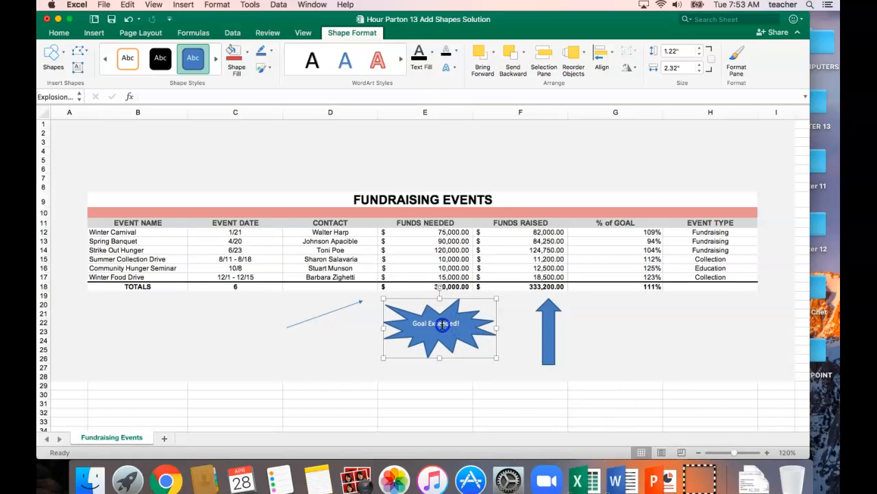
Step: Format the "Goal Exceeded!" text in the explosion shape as bold, horizontally centered and 14 pt
double_click(442, 325)
triple_click(442, 324)
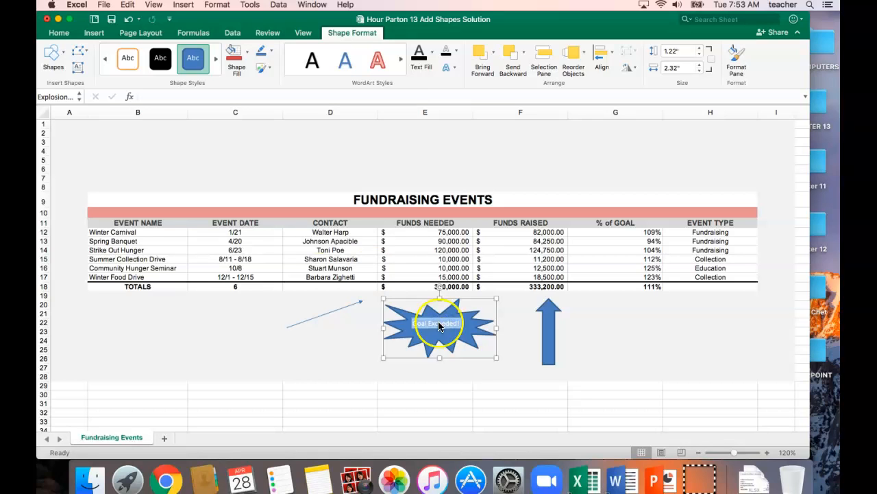
left_click(59, 33)
left_click(125, 68)
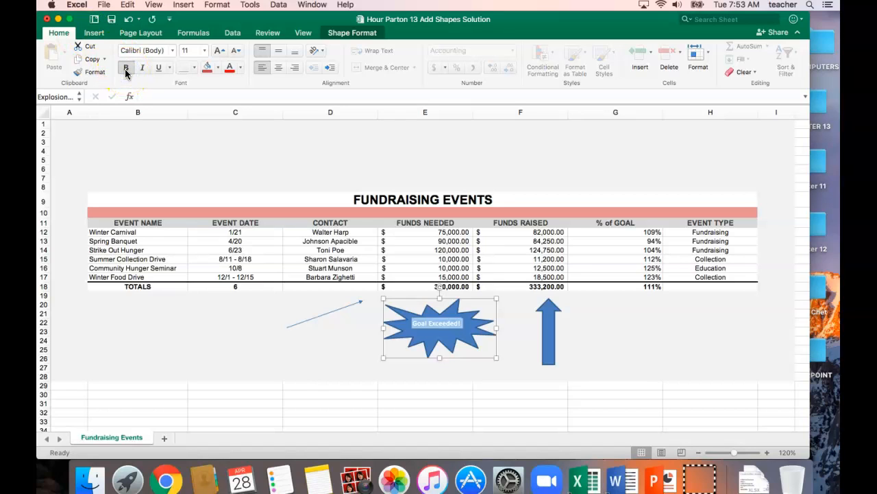
left_click(279, 67)
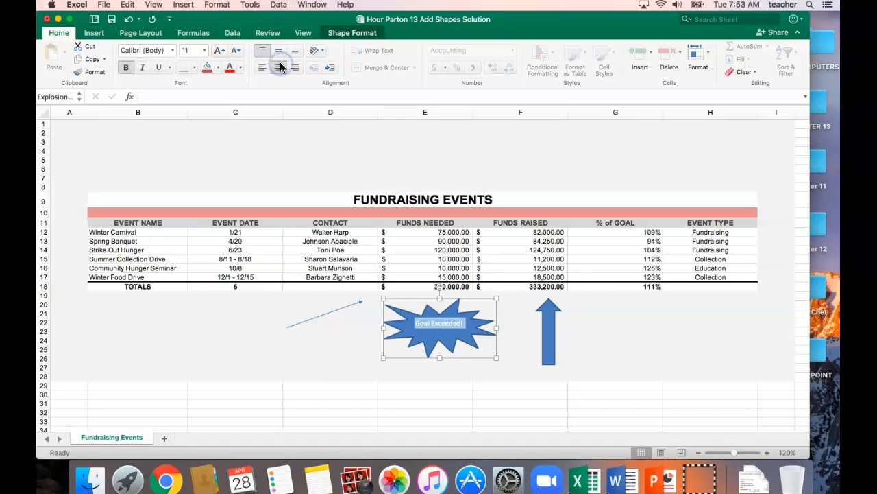
left_click(219, 60)
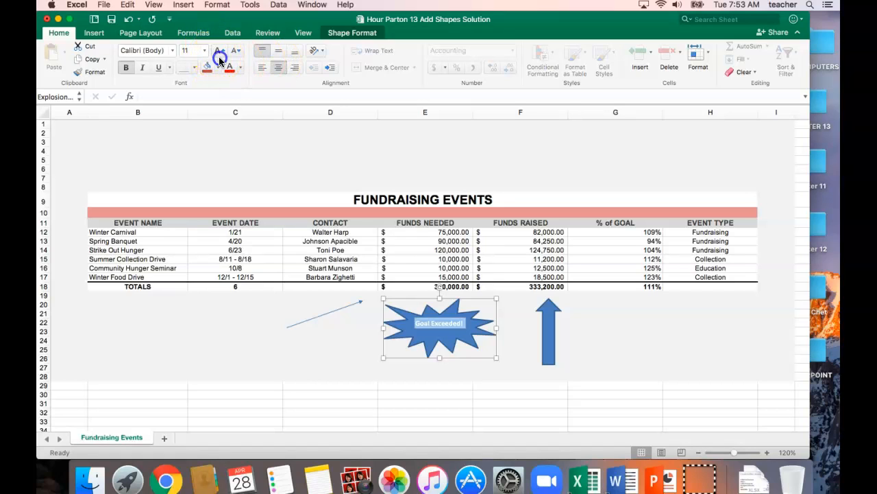
left_click(219, 60)
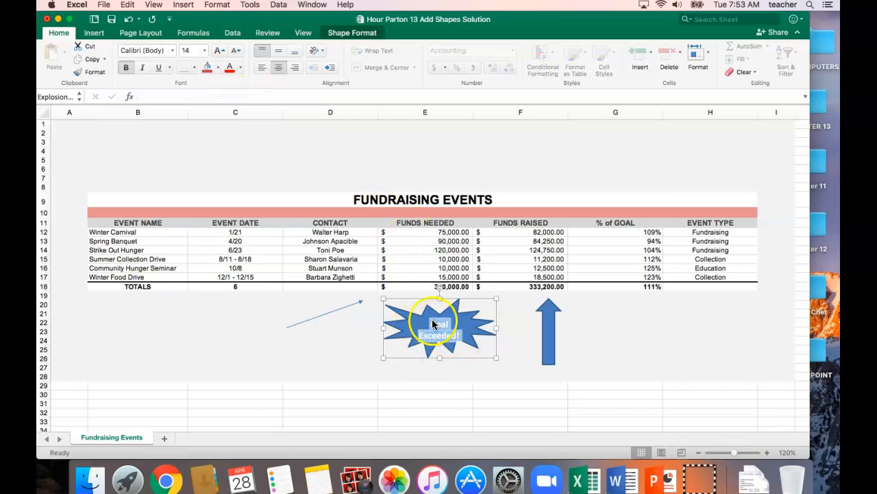
Step: Widen the explosion shape toward column D so its text fits on one line, and save the workbook
left_click_drag(385, 330, 370, 323)
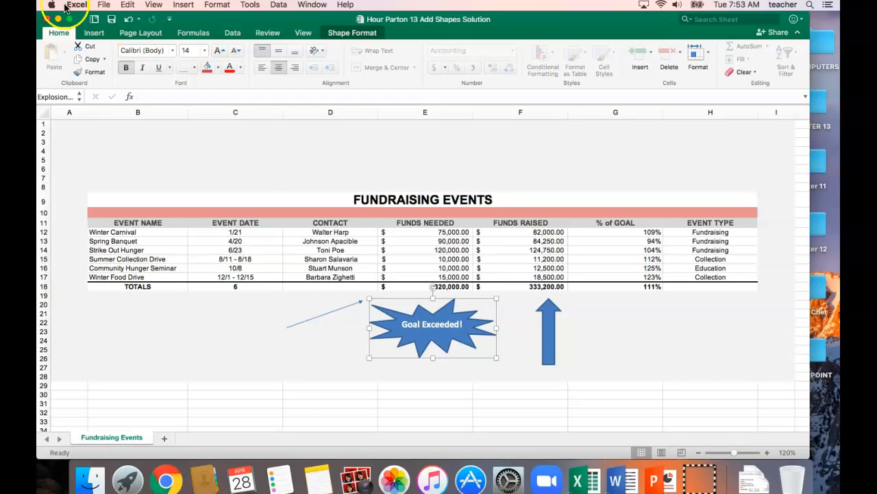
left_click(111, 21)
Step: Insert a text box below the Totals row, spanning columns B and C from about row 20 to row 26
left_click(95, 33)
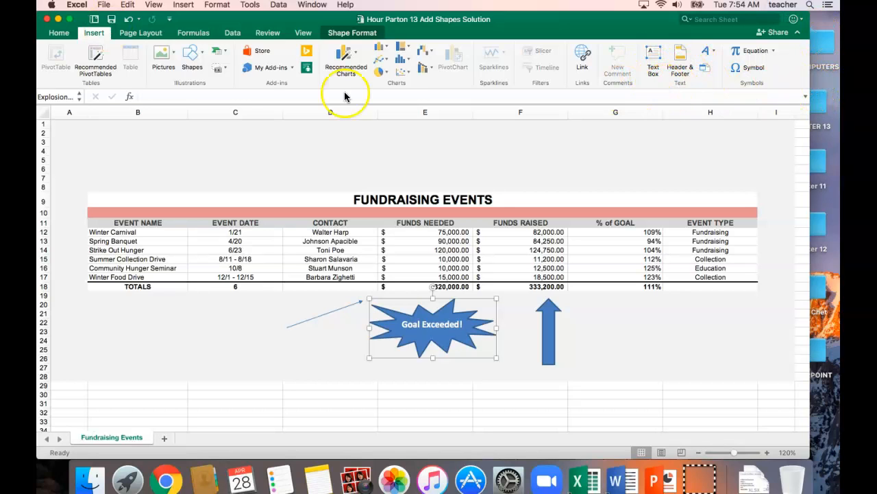
left_click(203, 57)
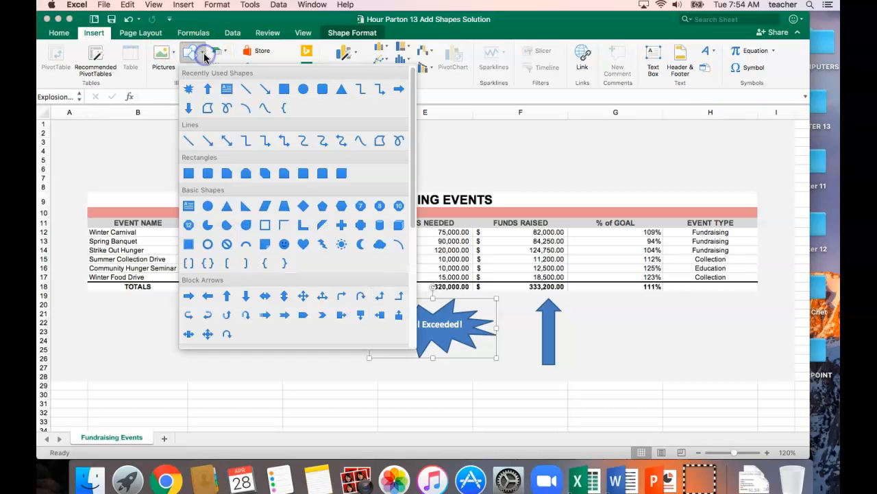
left_click(228, 94)
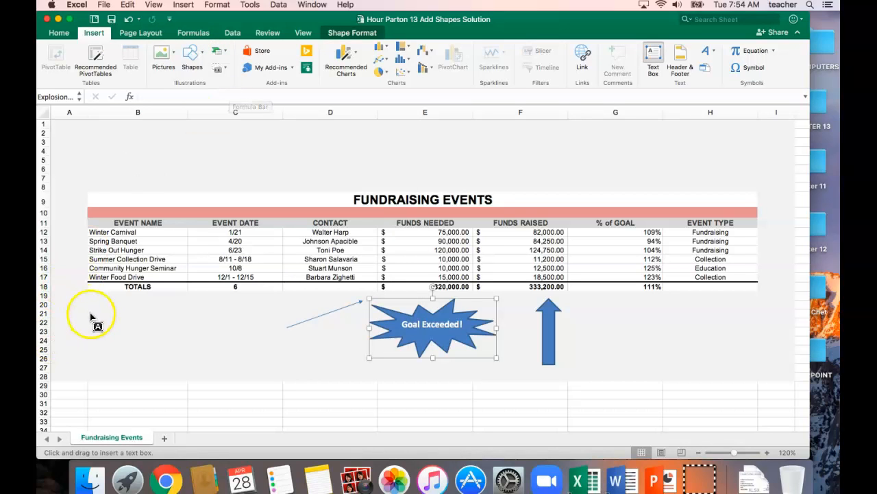
left_click_drag(90, 305, 285, 359)
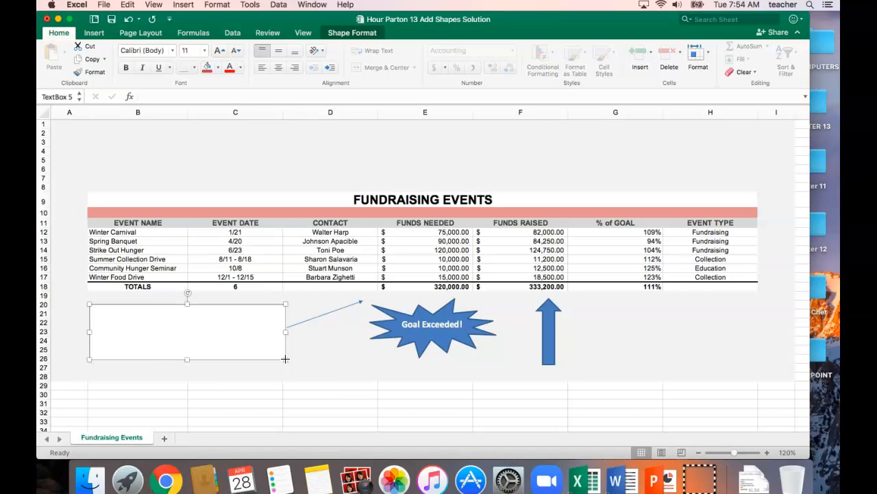
Step: Enter in the text box: "These numbers are preliminary. I need to check with the director before releasoing the worksheet to the board for review."
type("These numbers are preliminary.  I need to check")
key("BackSpace")
type("wi")
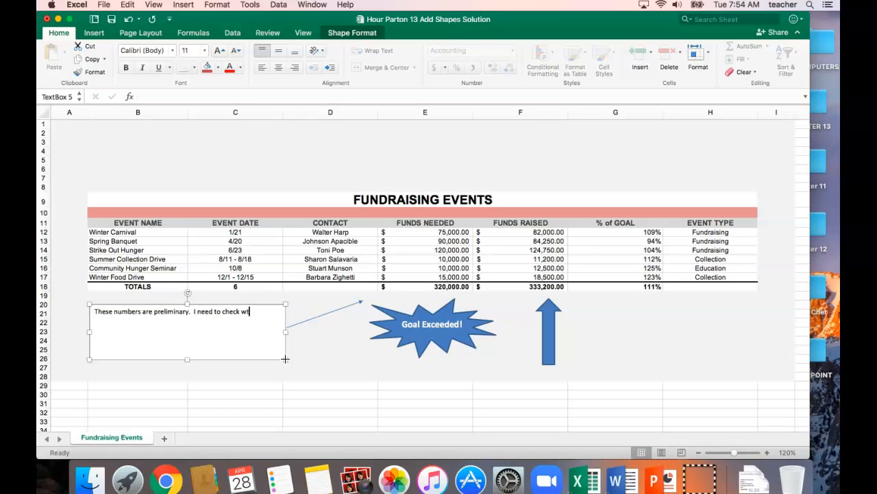
type("th")
type(" the dir")
type("ector be")
type("fore re")
type("leasoing")
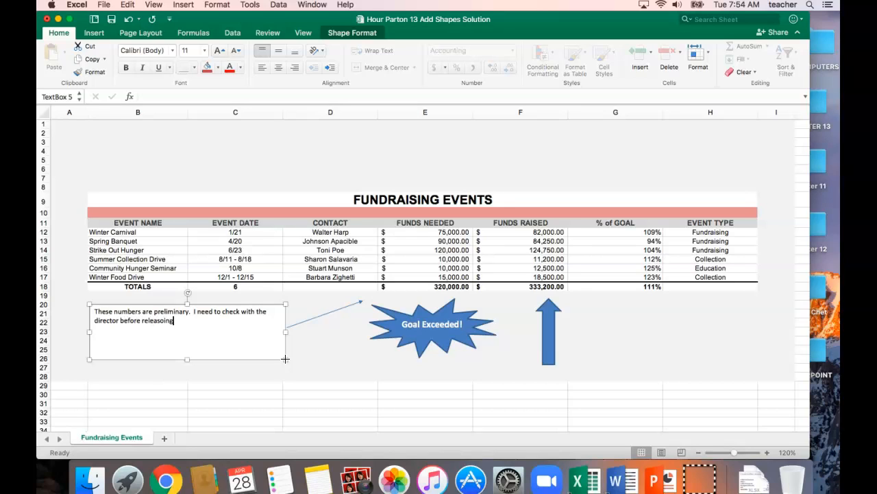
type(" the worksheet to the board for review")
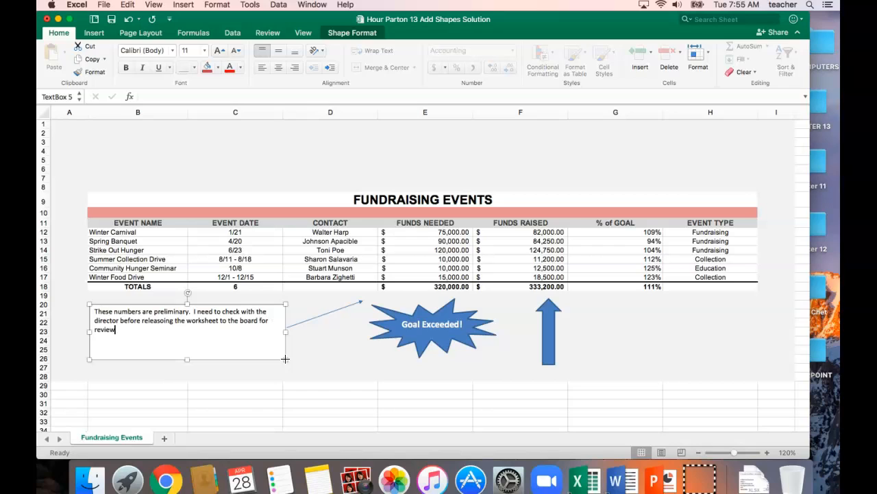
type(".")
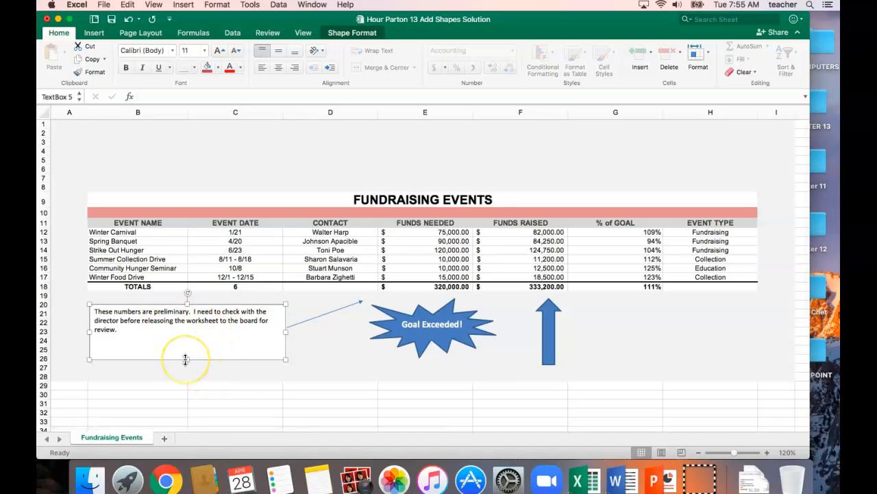
Step: Shorten the text box below the Totals row to about row 23 so it fits its three lines, and deselect it
left_click_drag(185, 359, 186, 338)
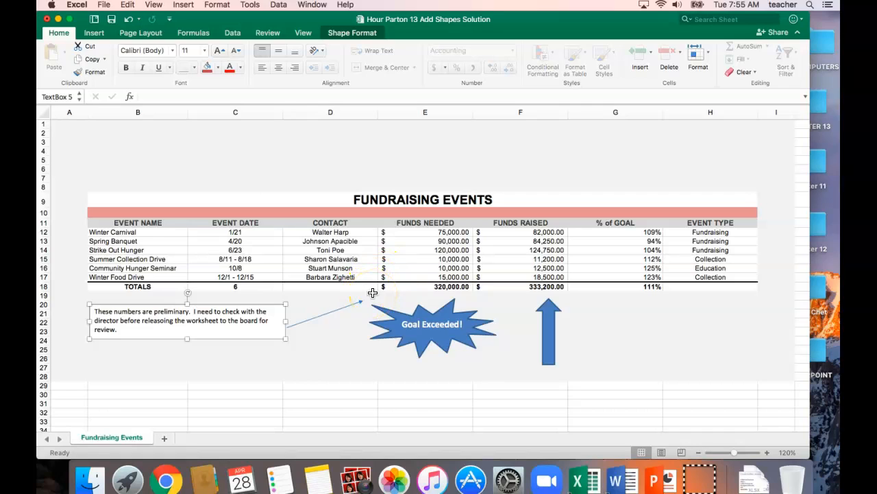
left_click(69, 129)
left_click(69, 126)
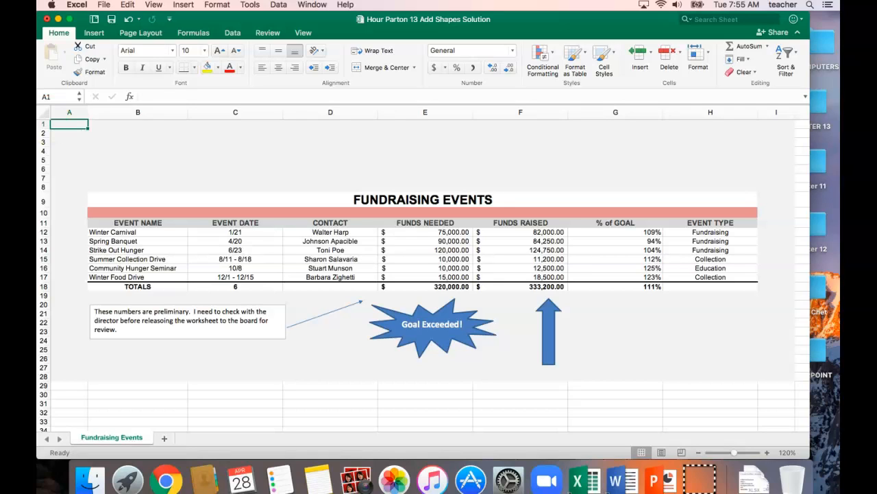
Step: Insert WordArt in the blue, Accent color 1 shadow style and move it above the Fundraising Events title, over about rows 1 to 7
left_click(95, 35)
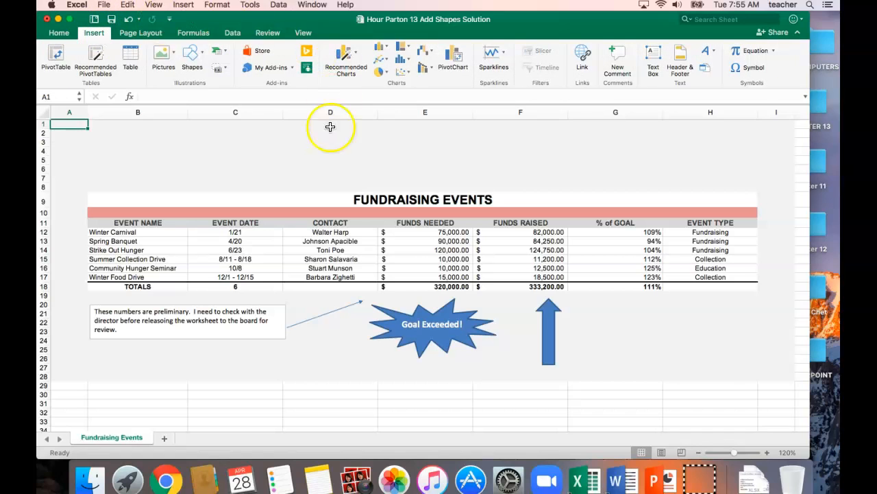
left_click(714, 53)
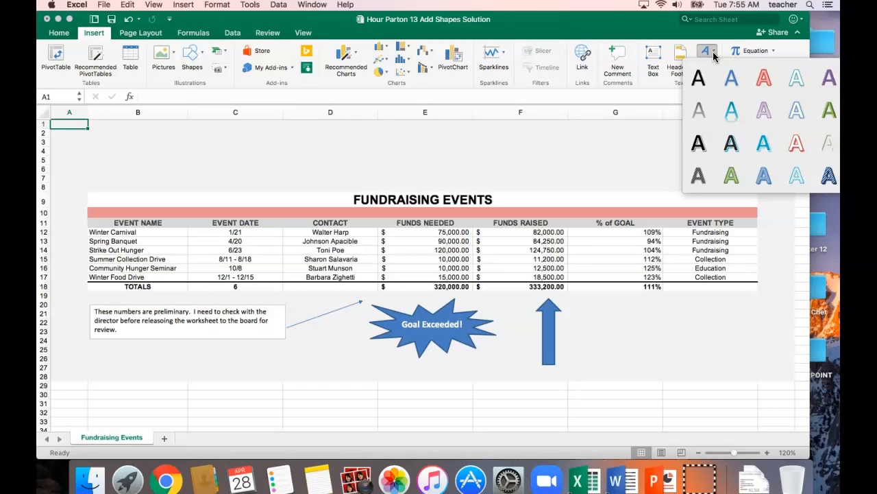
left_click(738, 81)
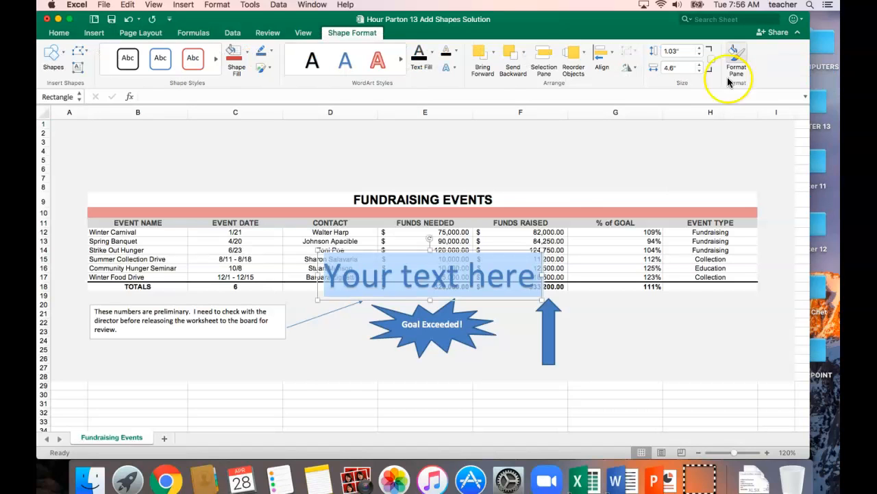
left_click(439, 274)
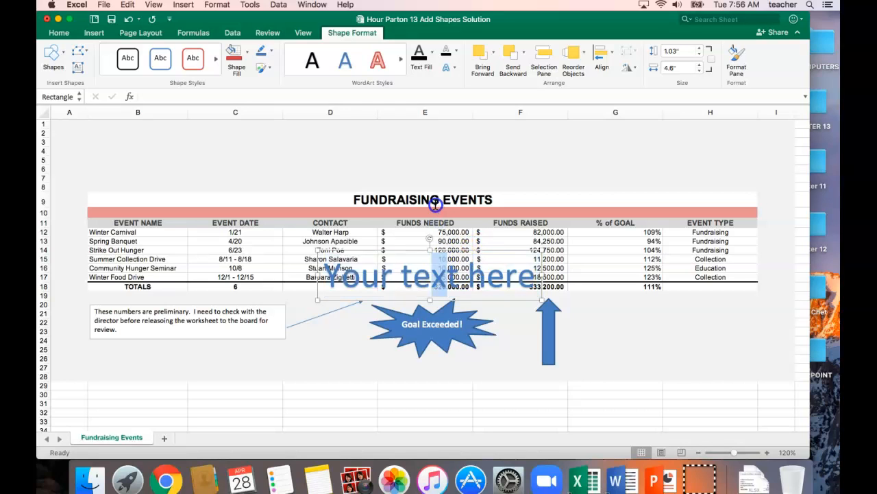
left_click_drag(411, 248, 394, 124)
Step: Replace the WordArt placeholder text with "Great Fundraisers!" and deselect it
left_click(397, 157)
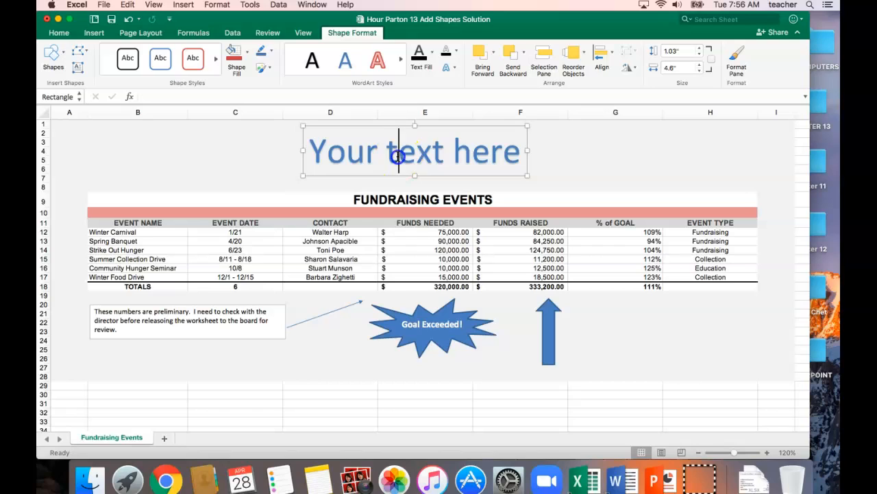
triple_click(398, 157)
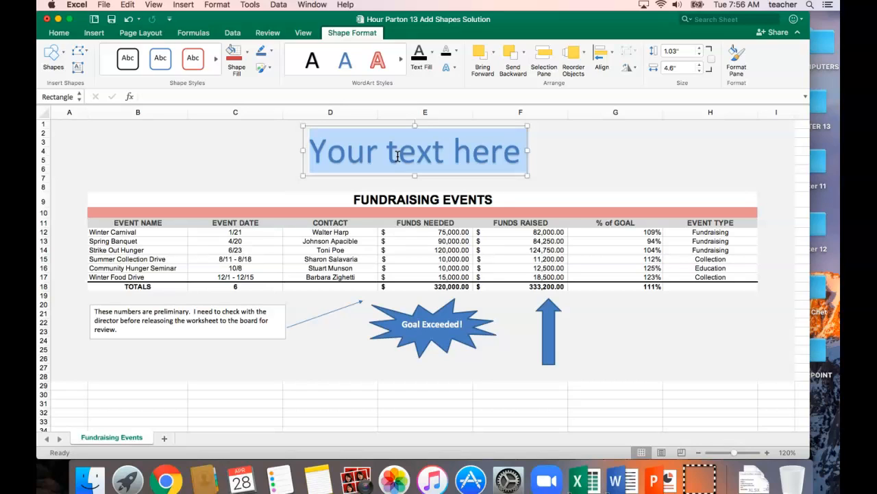
type("G")
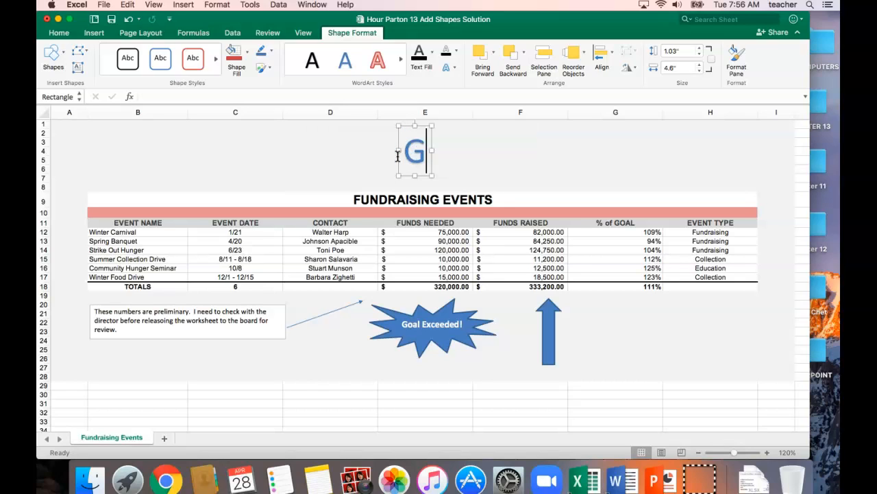
type("reat F")
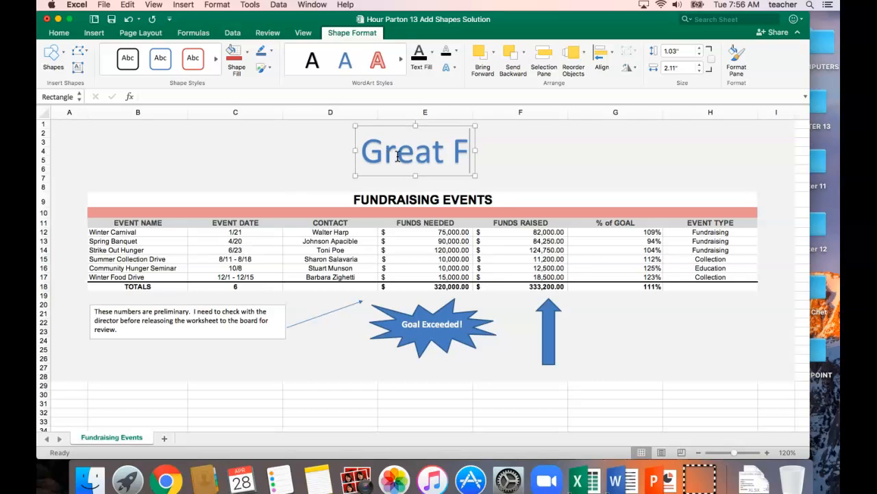
type("undraise")
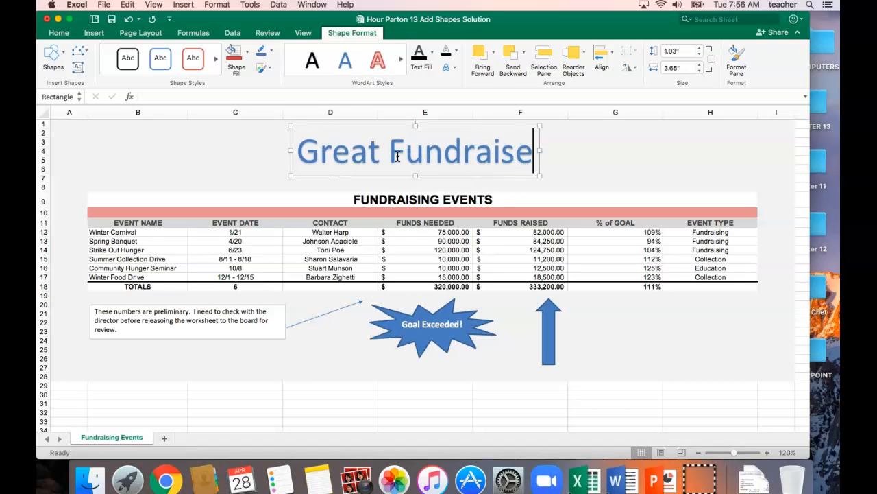
type("rs!")
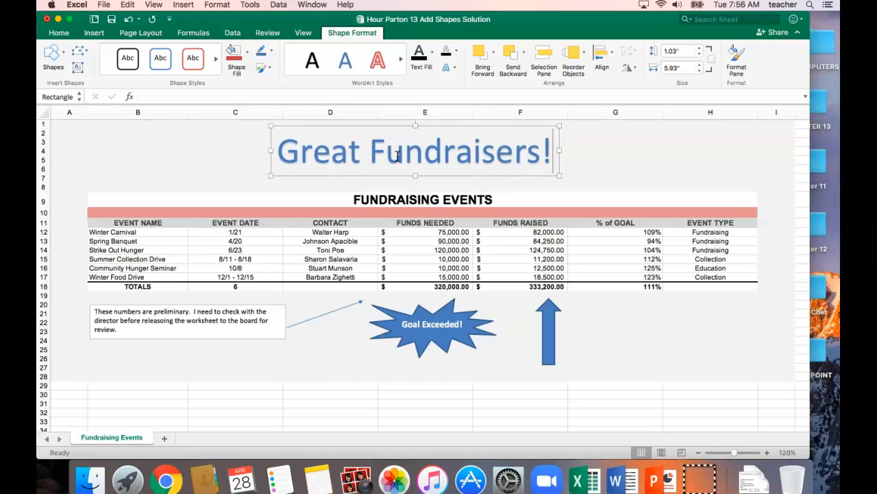
left_click(684, 133)
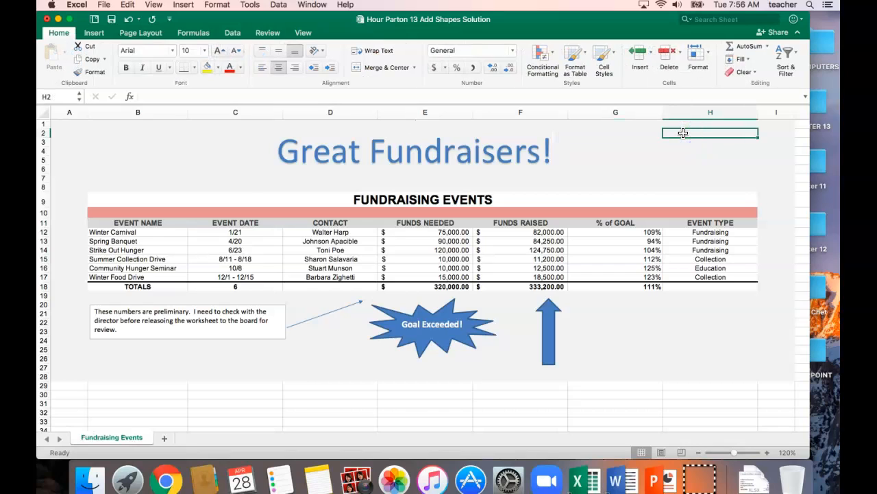